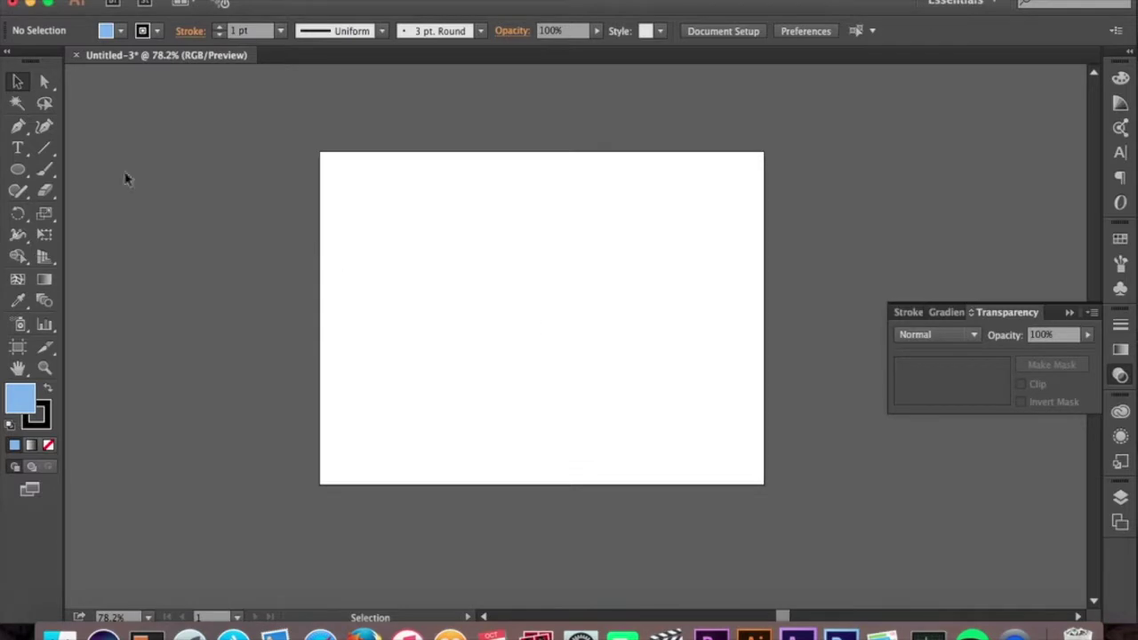
- Set the fill colour to #81A9EF and draw a circle about 120 px wide near the artboard's upper-left corner
click(19, 171)
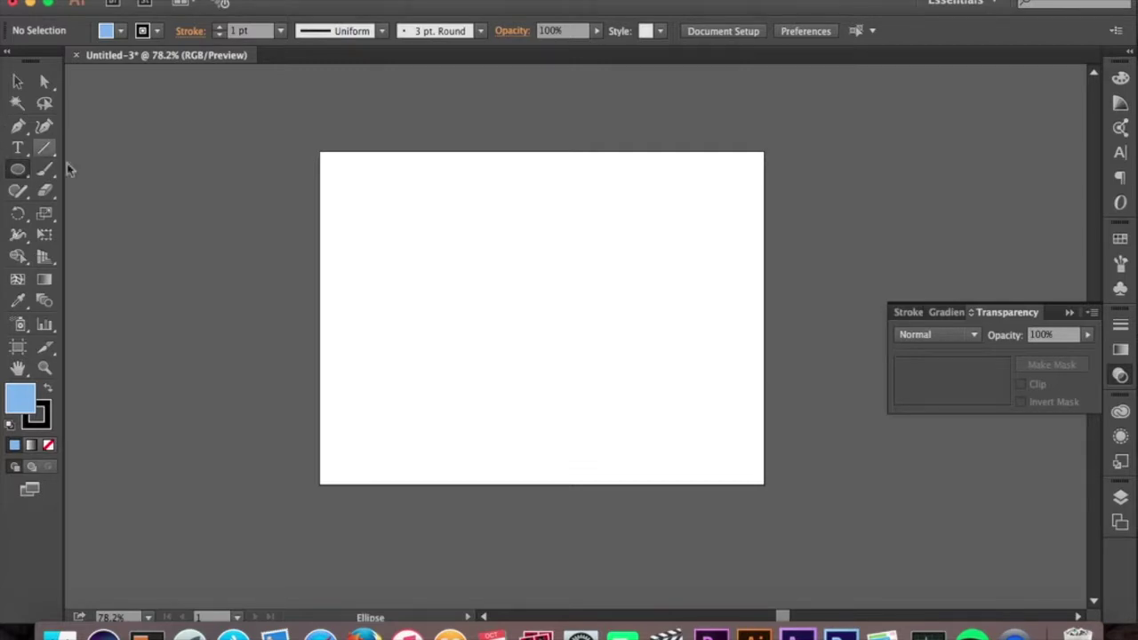
double_click(18, 402)
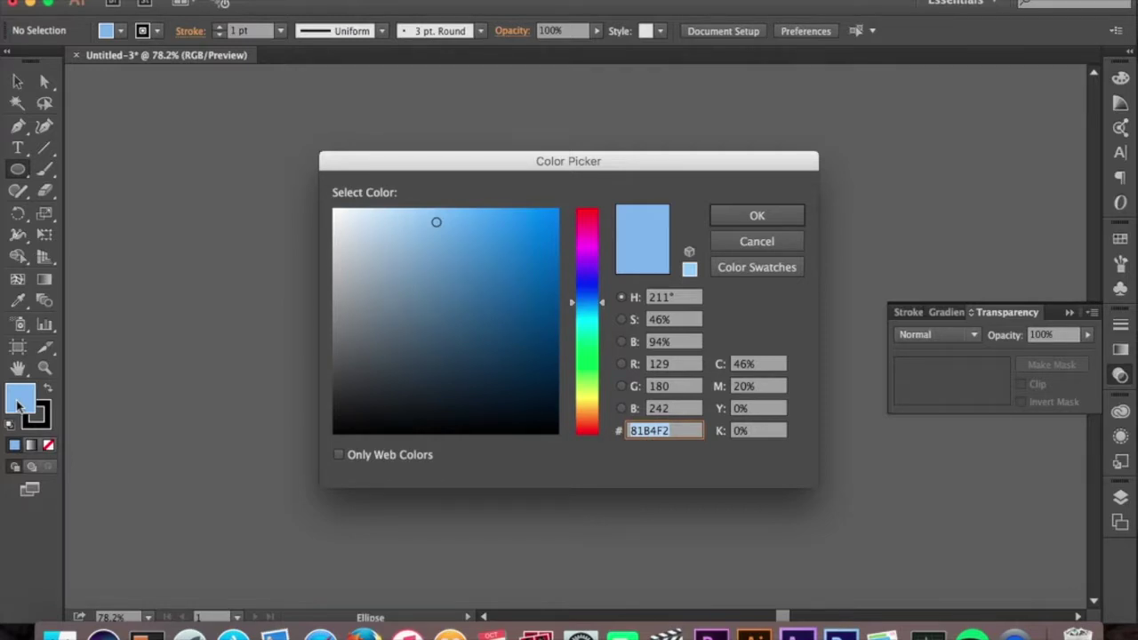
click(589, 296)
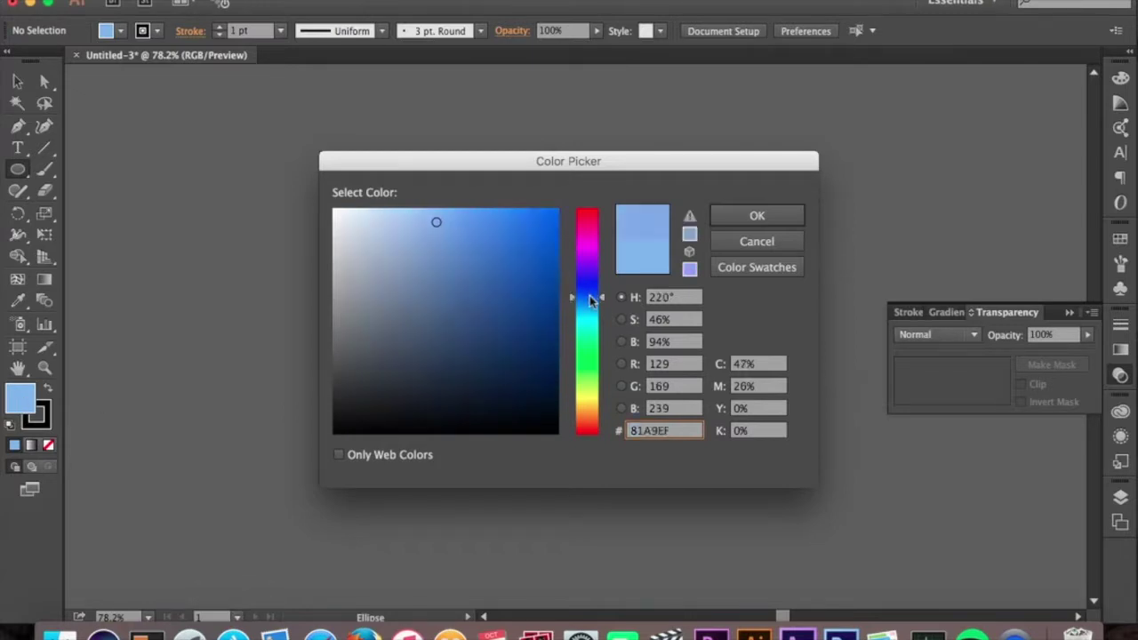
click(734, 219)
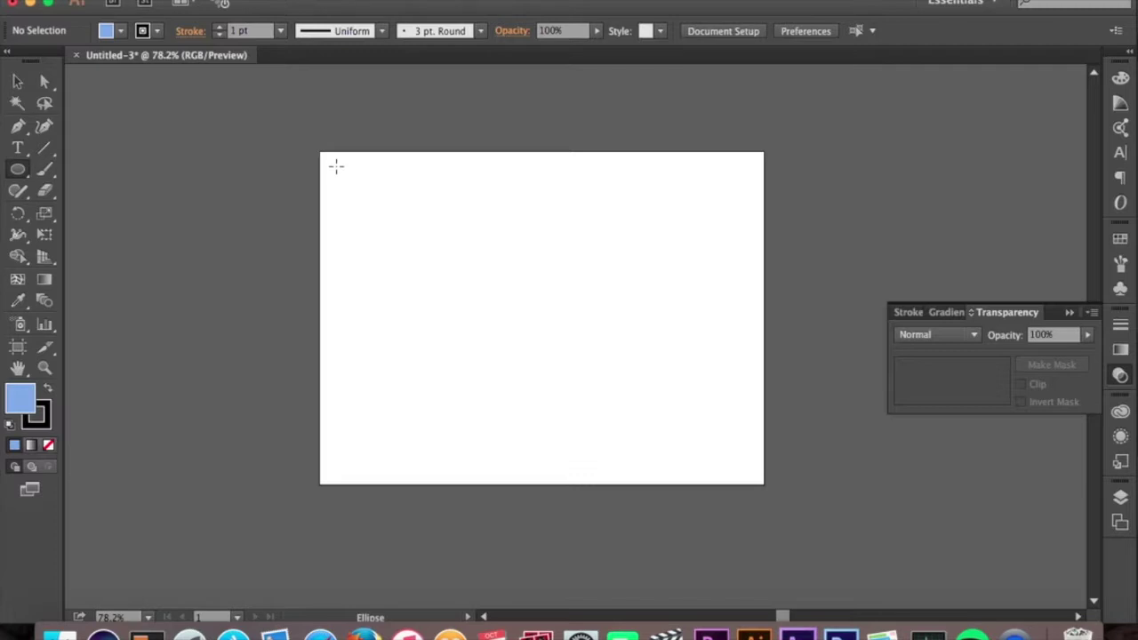
drag(336, 167, 418, 222)
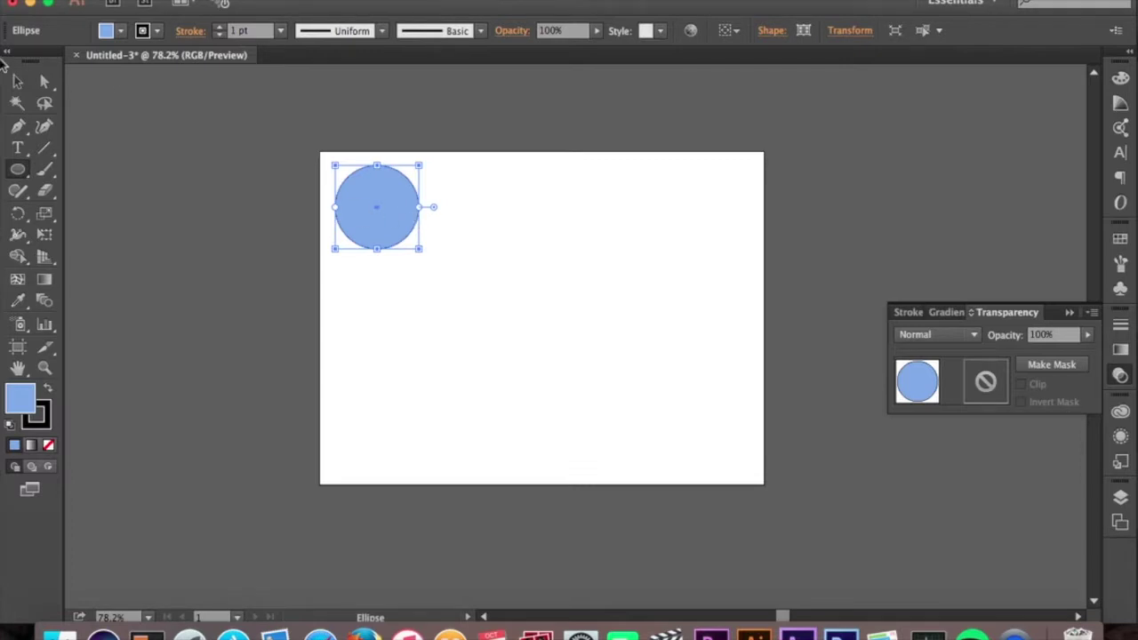
- Copy the circle to its right and repeat the duplication three times to form a row
click(16, 83)
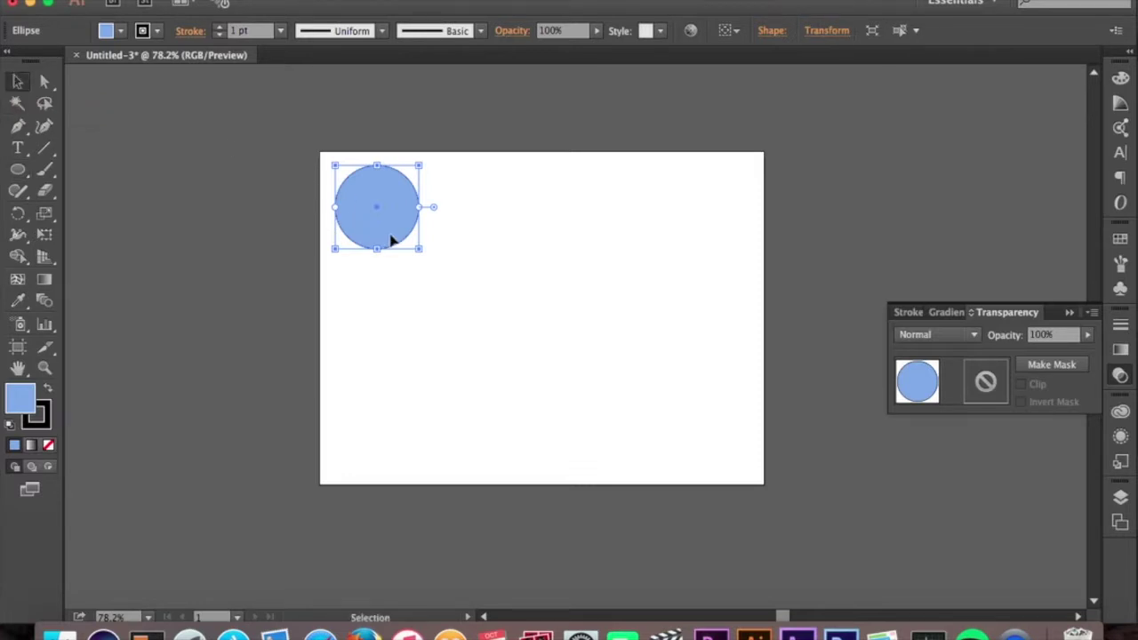
drag(391, 238, 487, 235)
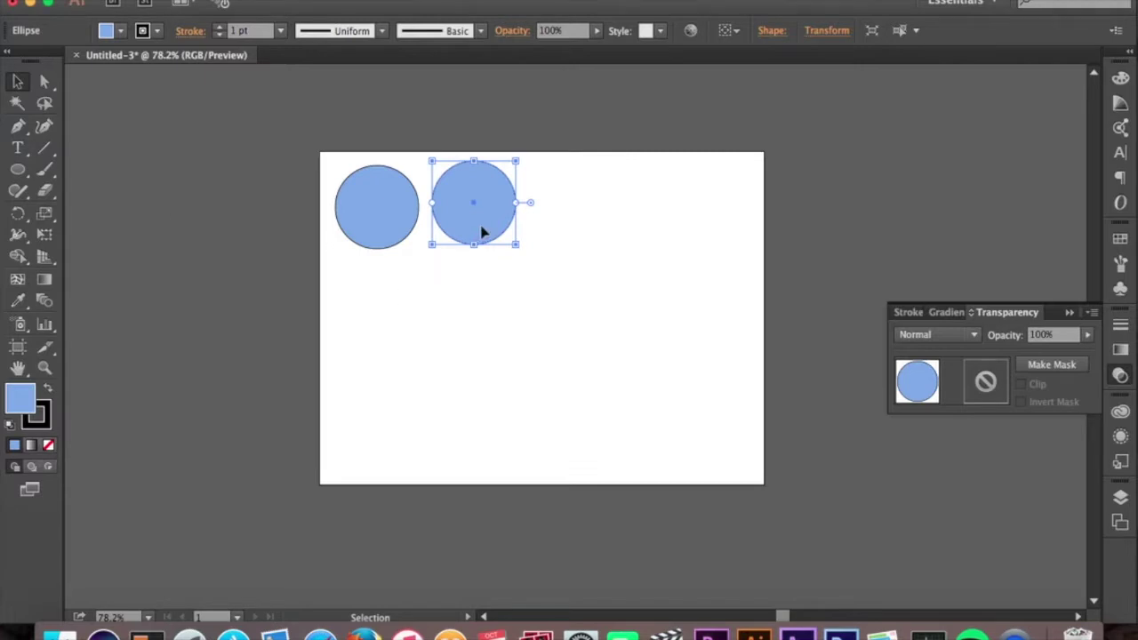
key(a)
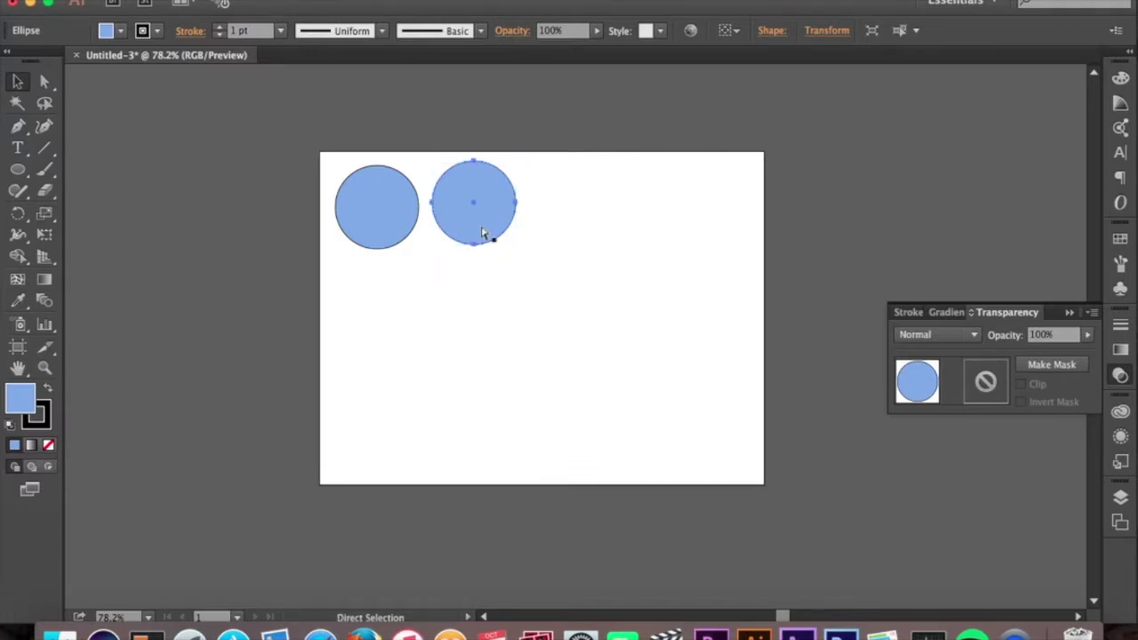
key(super+d)
key(super+d)
key(super+d)
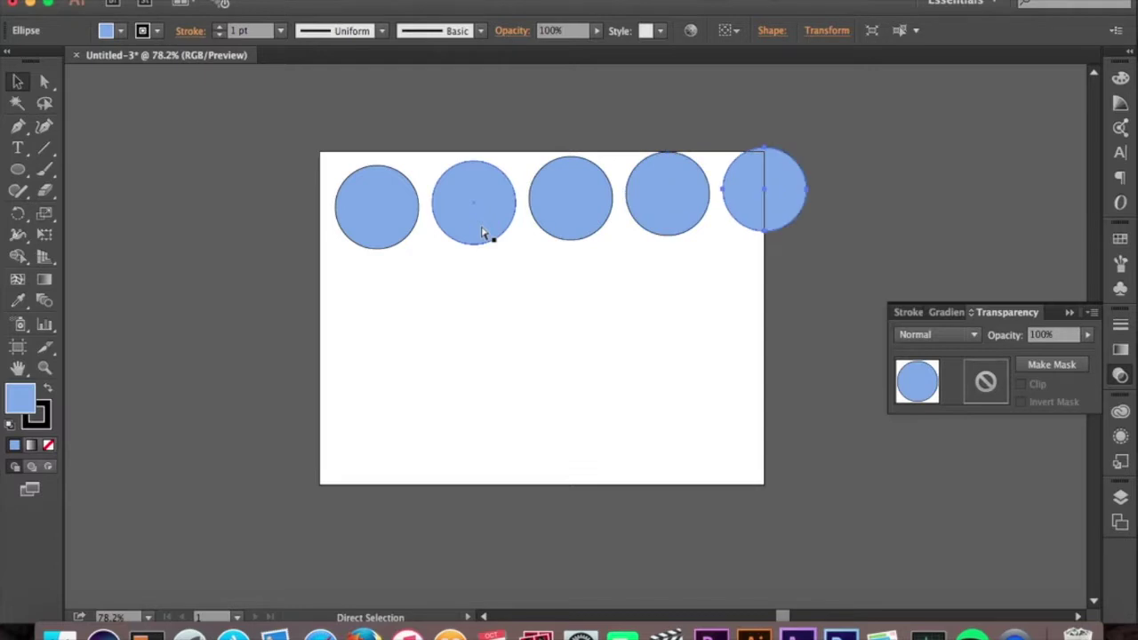
- Delete the last three circles of the slanting row and move the second circle level with the first
key(v)
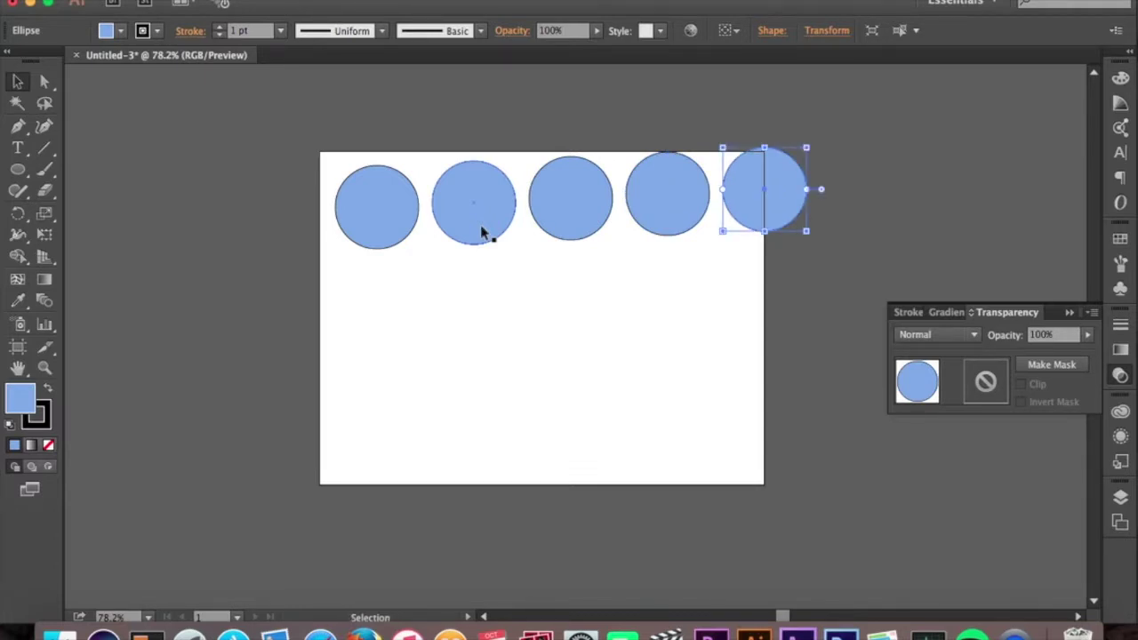
key(Delete)
click(655, 203)
key(Delete)
click(572, 214)
key(Delete)
click(478, 217)
drag(477, 216, 478, 221)
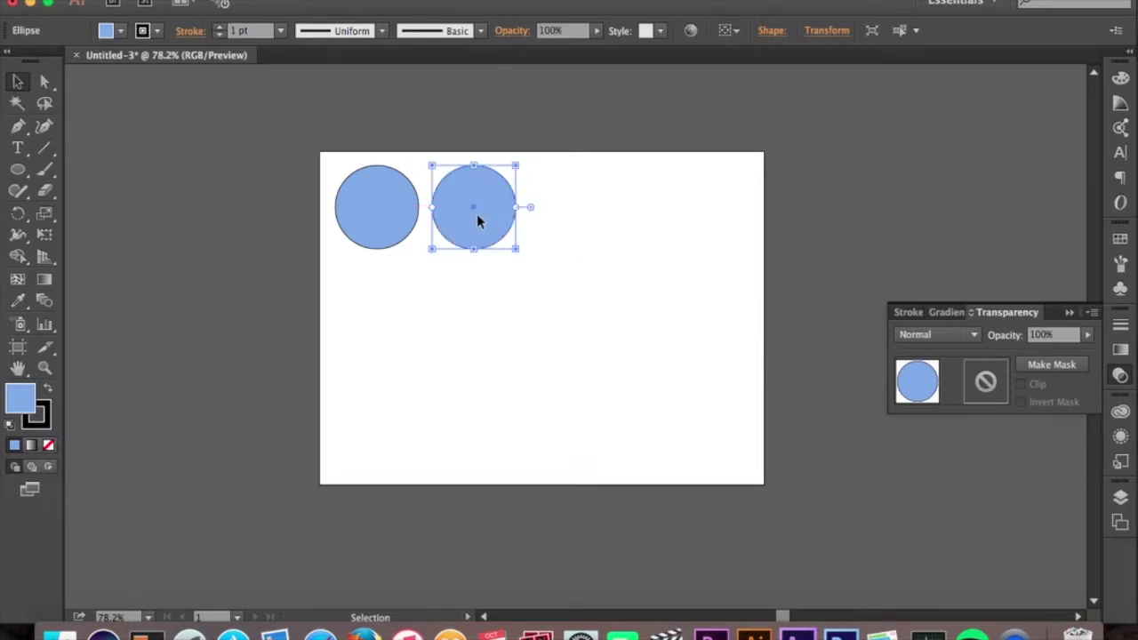
- Try repeating the last transformation on the second circle, nudge it back up, and delete it
key(super+d)
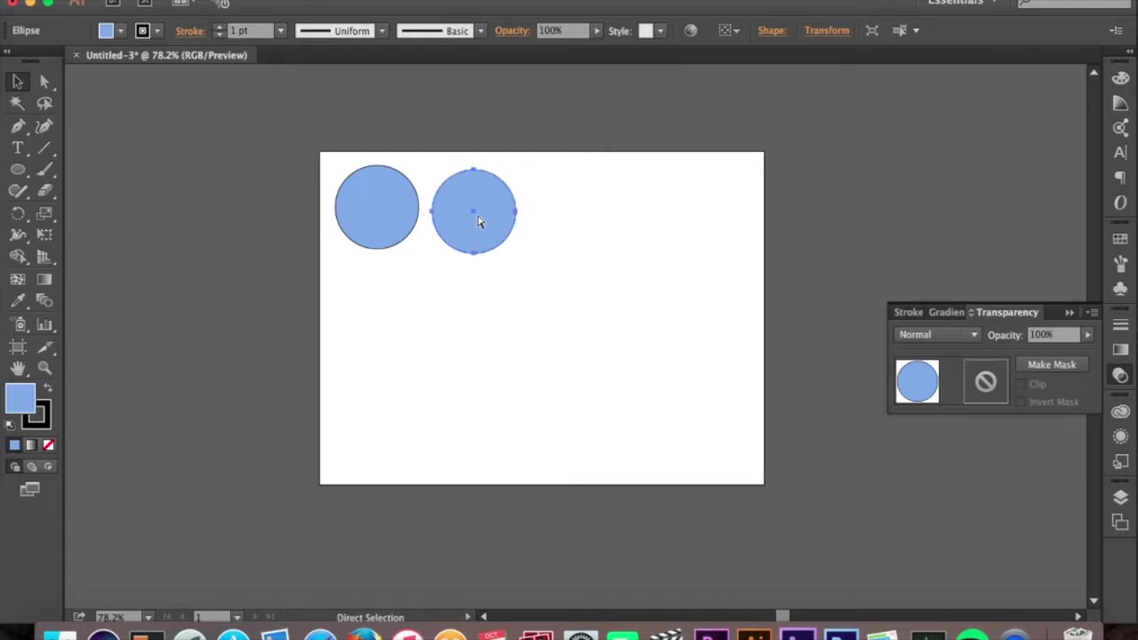
key(super+d)
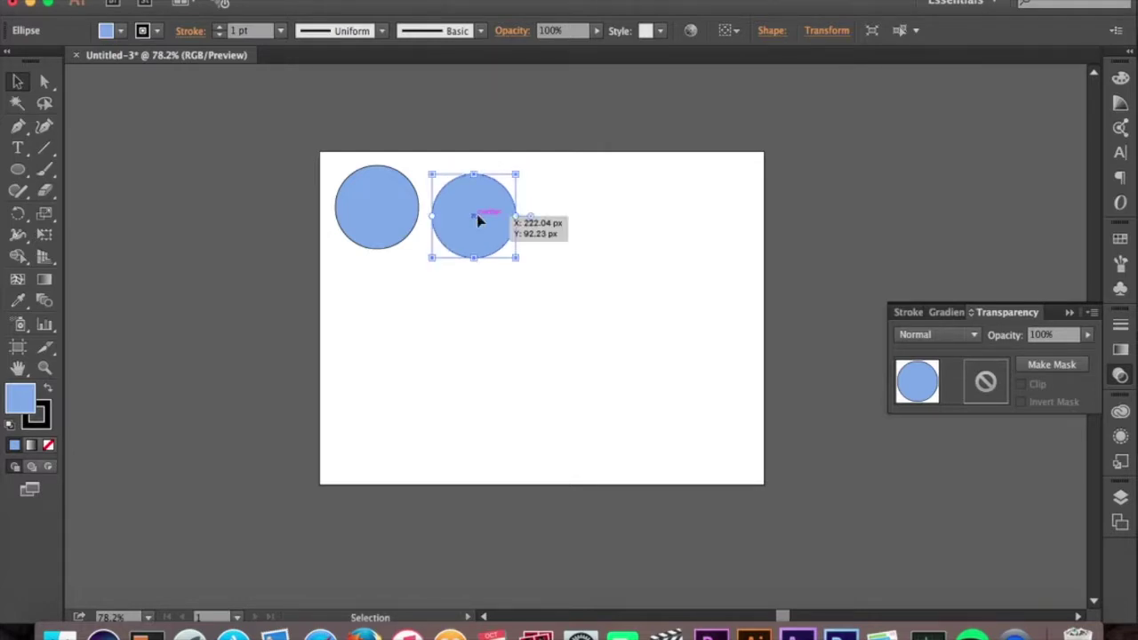
key(Up)
key(Up)
key(Up)
key(Up)
key(Up)
key(Up)
key(Up)
key(Up)
key(Up)
key(Up)
key(Up)
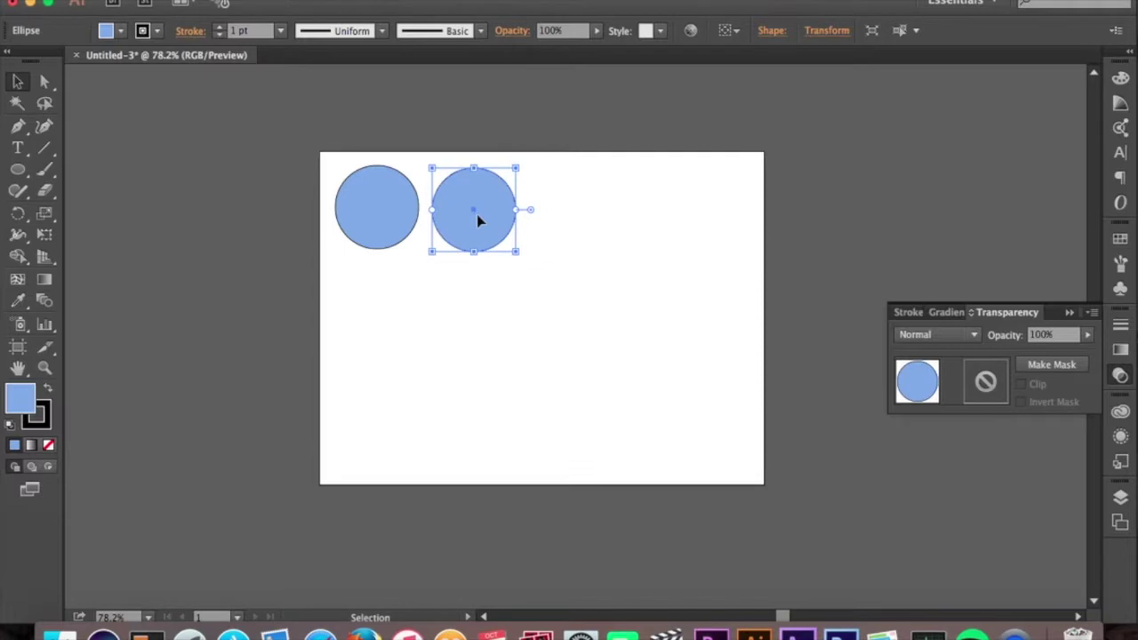
key(Up)
key(Up)
key(Up)
key(Up)
key(Up)
key(Delete)
key(backslash)
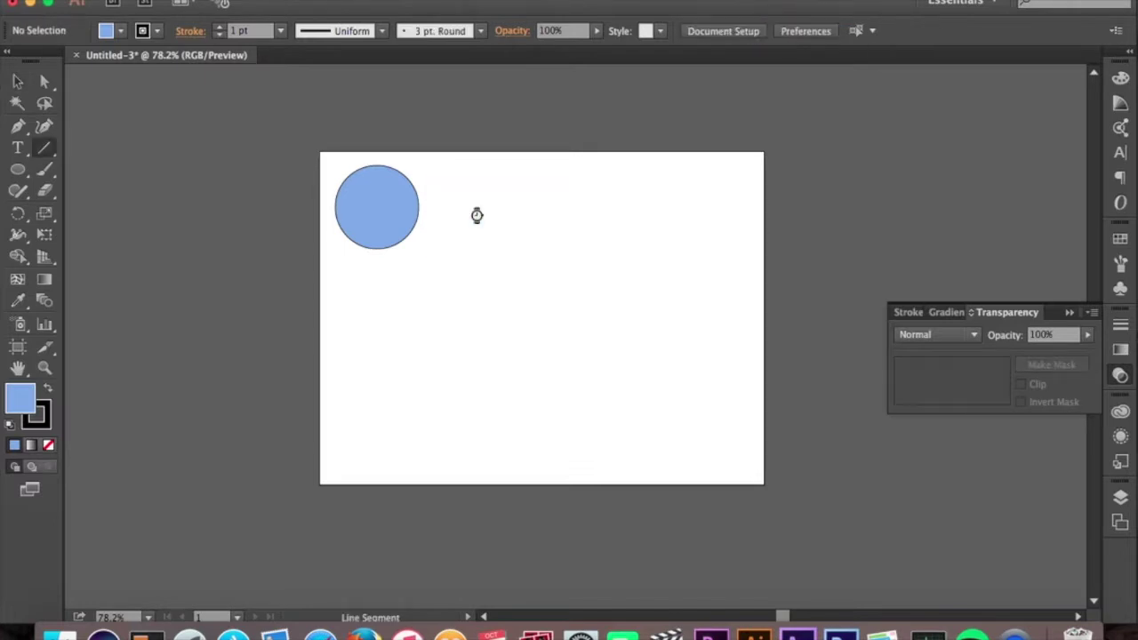
- Build a level row of five circles by copying the first one to the right, repeating the copy, and removing the extra outermost circle
click(18, 82)
click(375, 225)
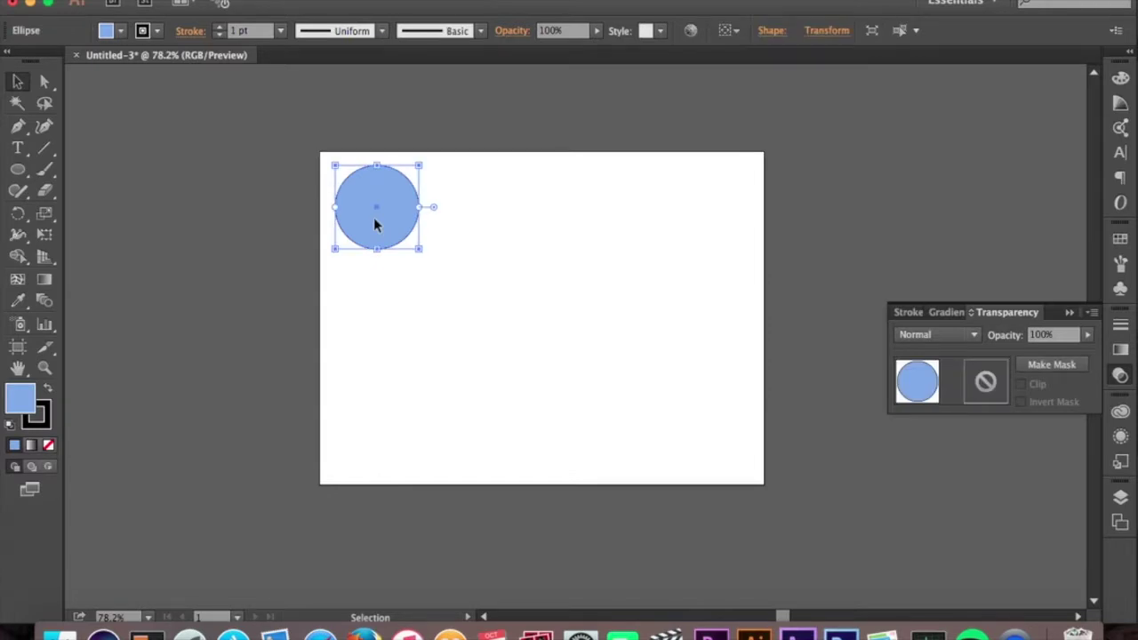
drag(376, 225, 470, 226)
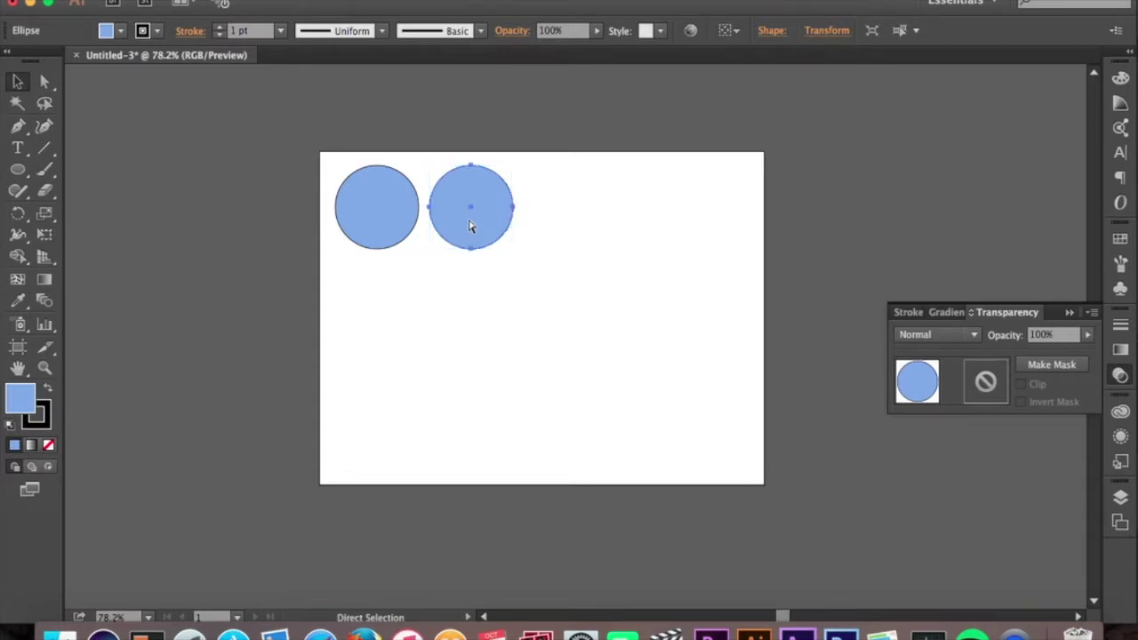
key(super+d)
key(super+d)
key(super+d)
key(super+d)
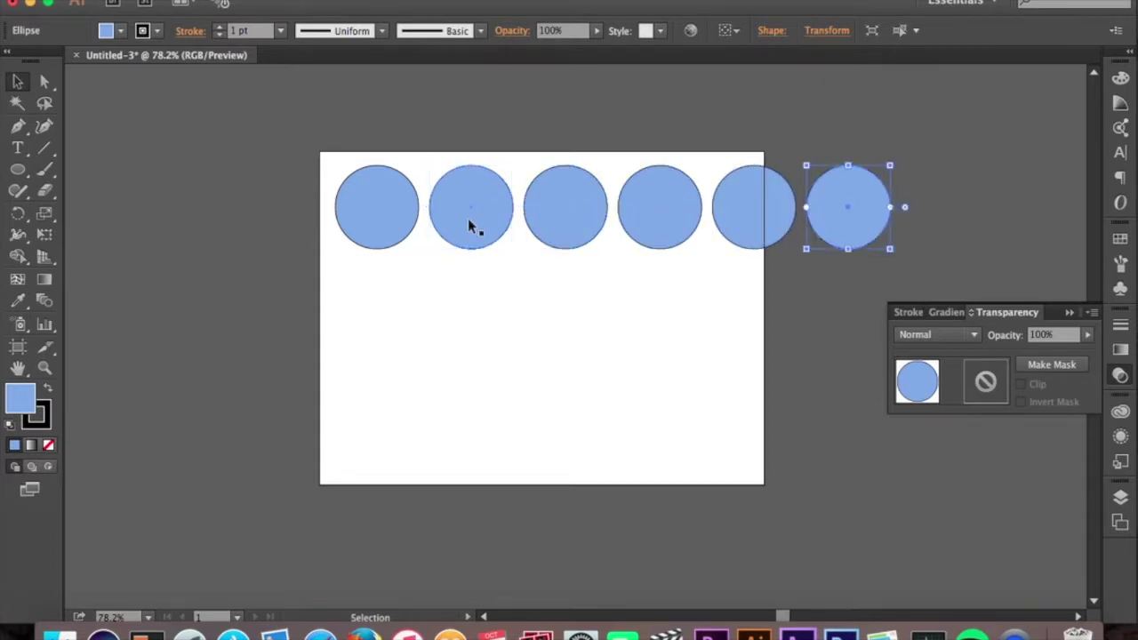
key(Delete)
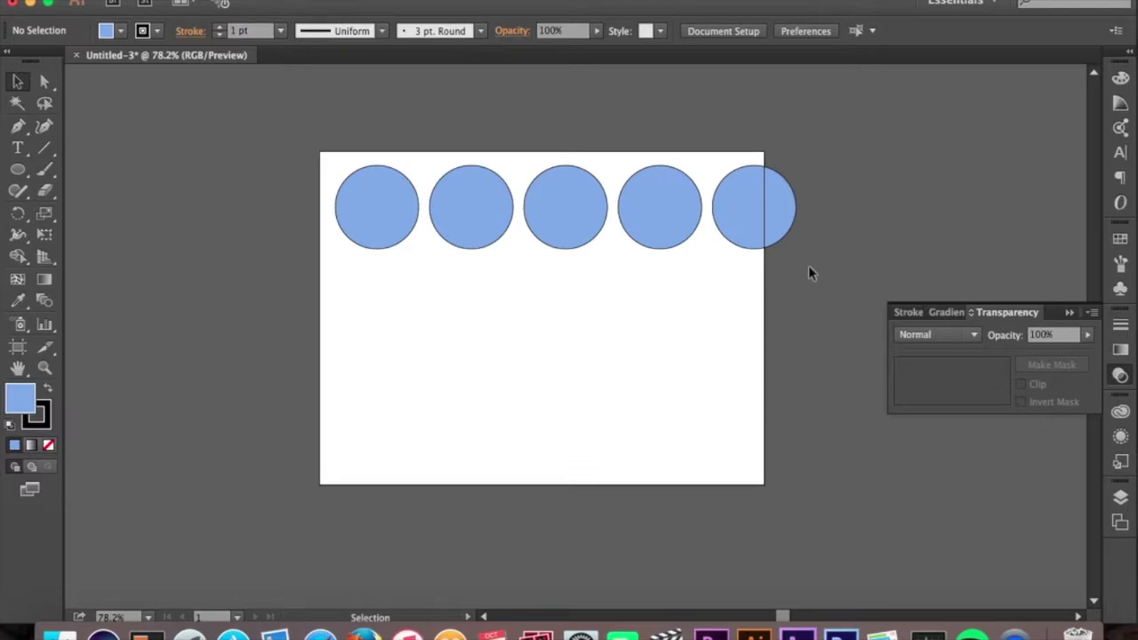
- Copy the whole row of circles below itself and repeat the duplication twice to make four rows
drag(808, 265, 322, 116)
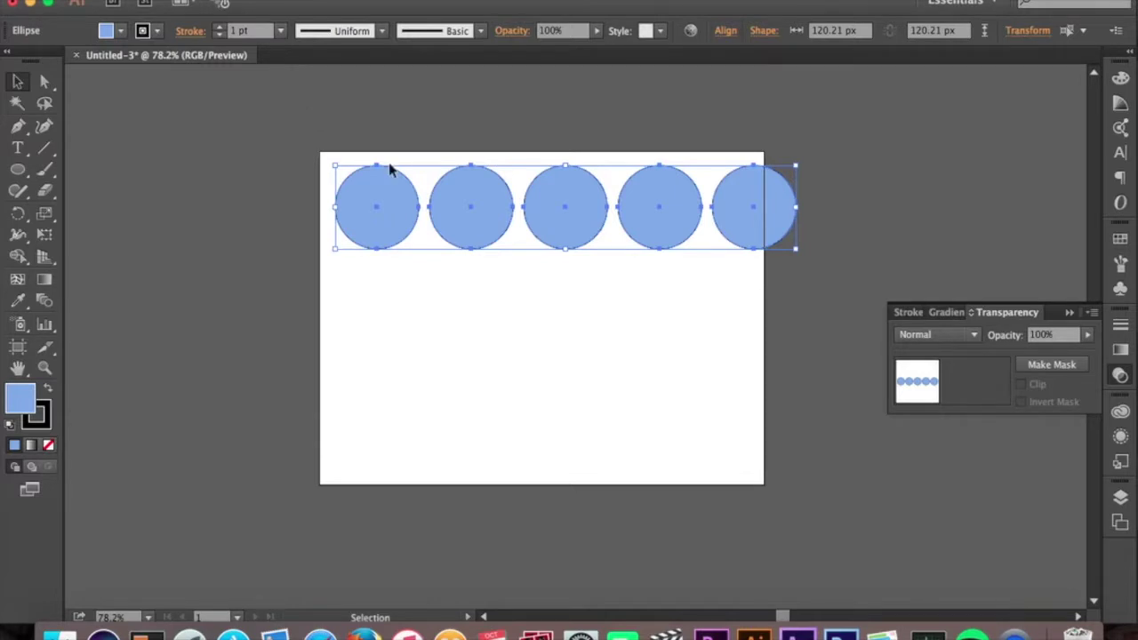
drag(471, 203, 462, 302)
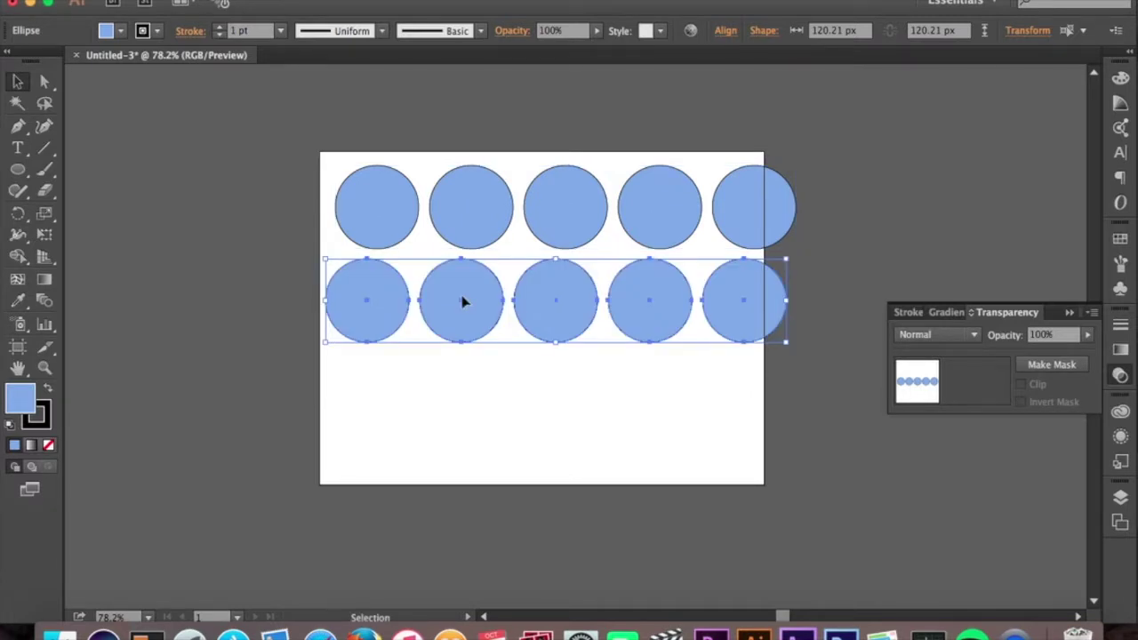
key(super+d)
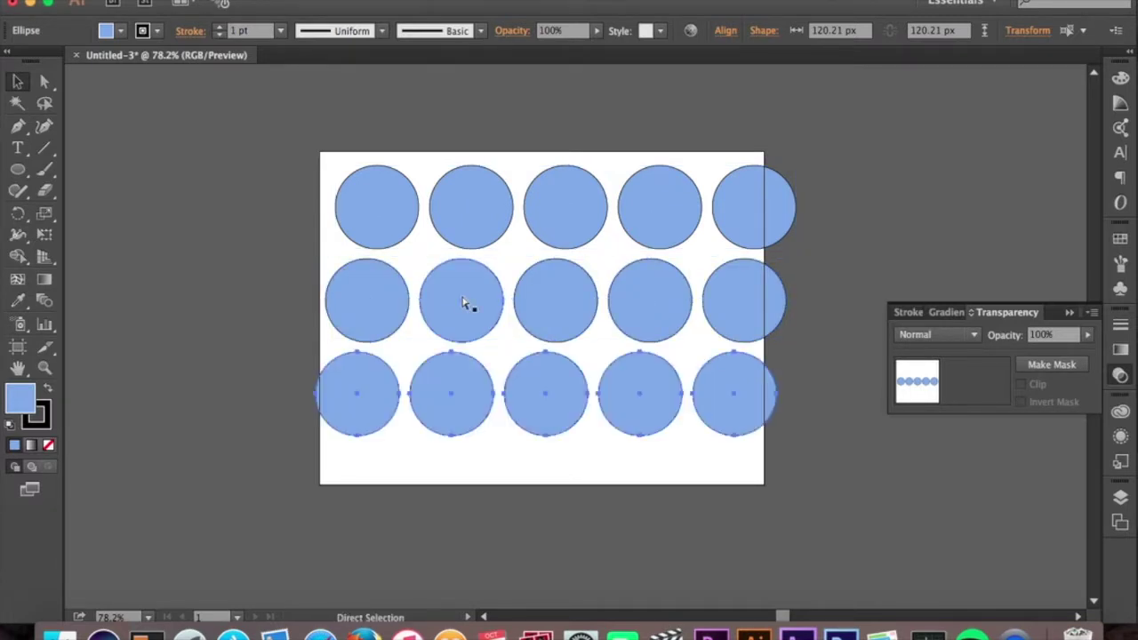
key(super+d)
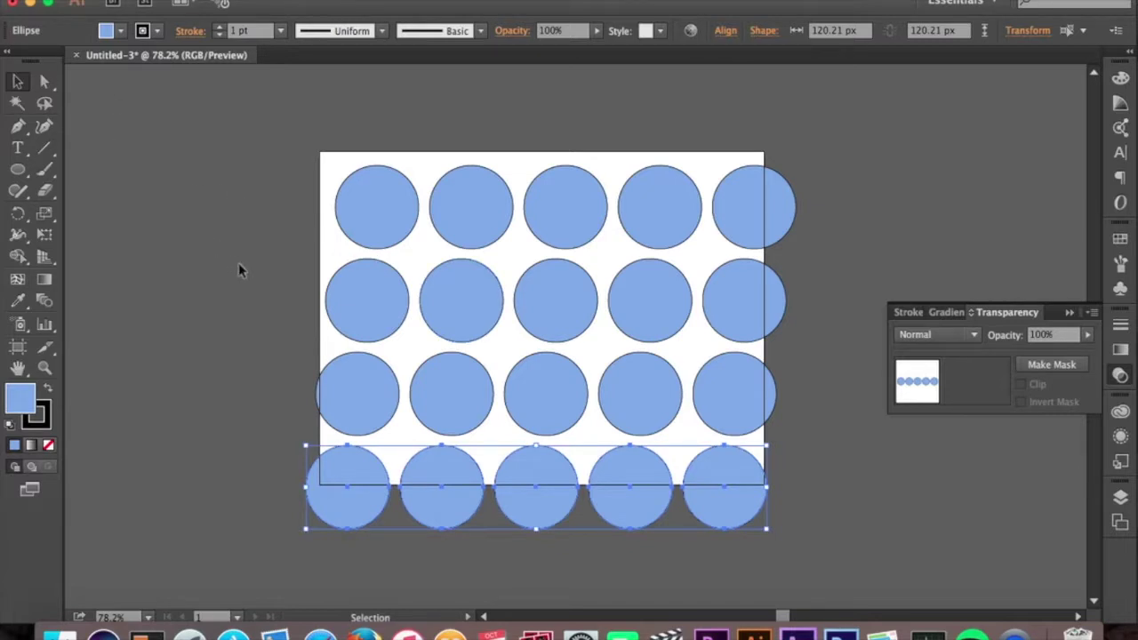
- Scale the whole grid of circles down proportionally, making each circle about 106 px wide
click(299, 290)
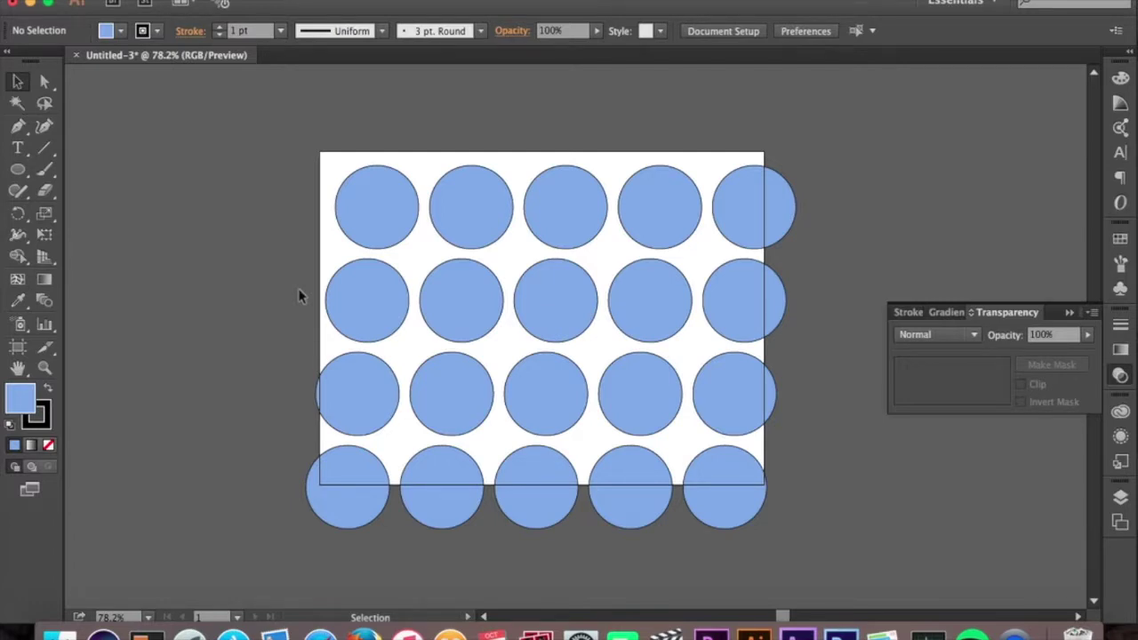
drag(835, 547, 261, 81)
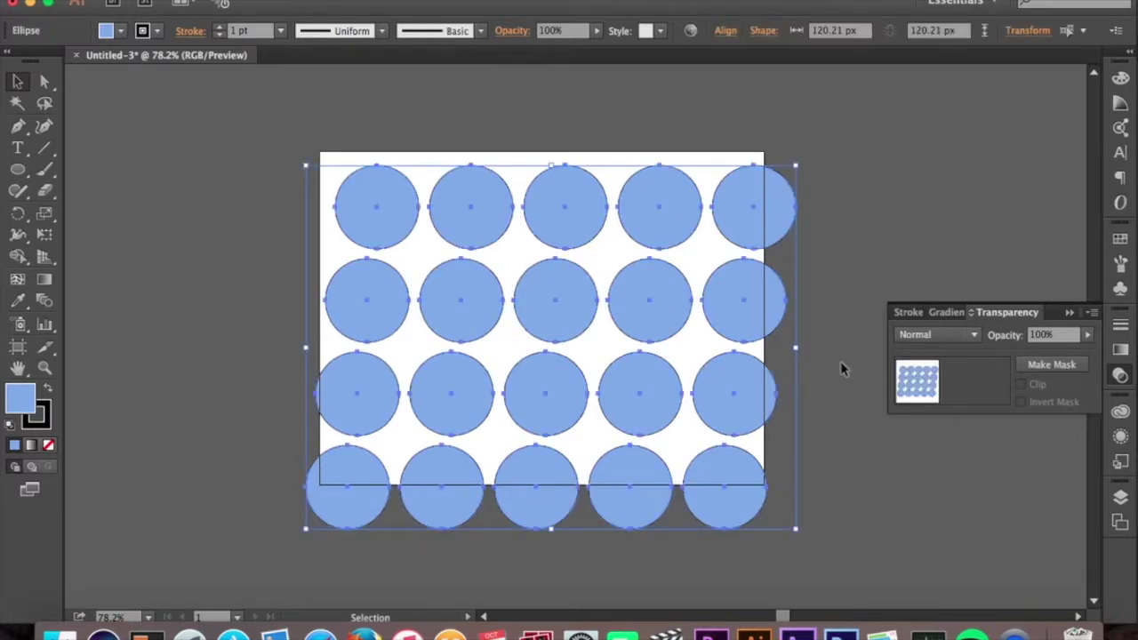
drag(796, 529, 740, 487)
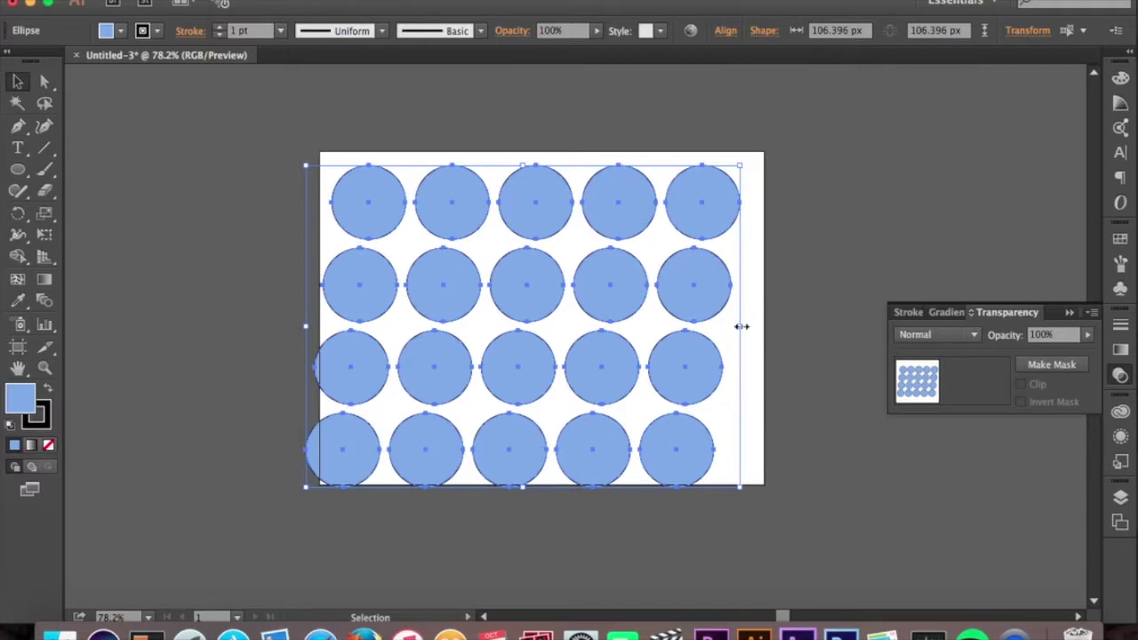
- Rotate the circle grid counterclockwise into a steep diagonal arrangement and shift it slightly to the right on the artboard
drag(743, 326, 572, 245)
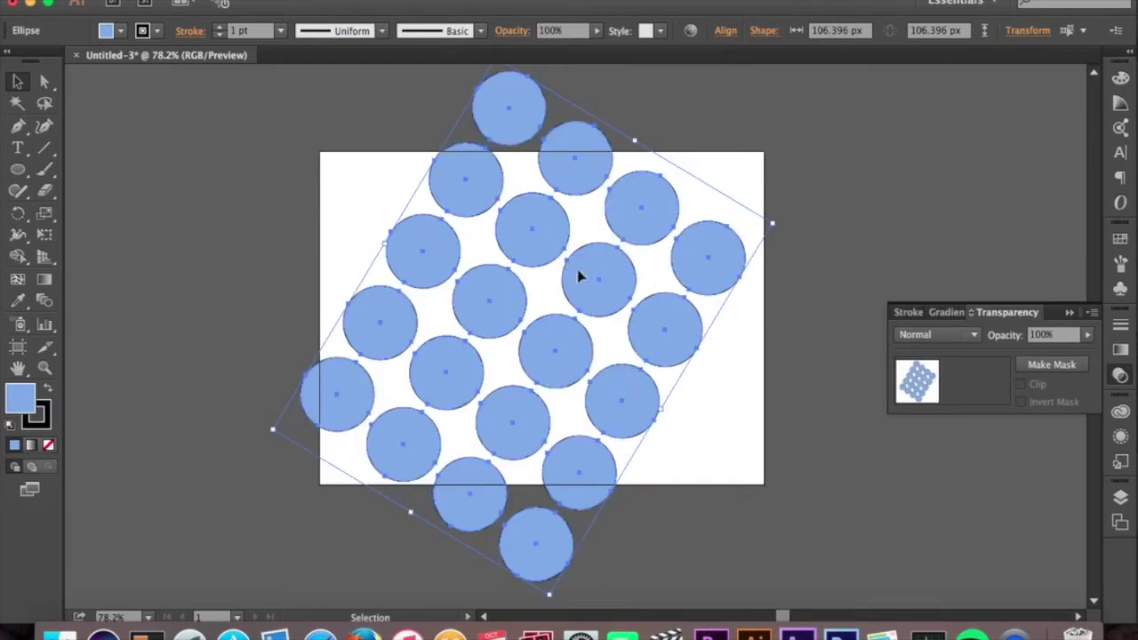
drag(585, 286, 605, 289)
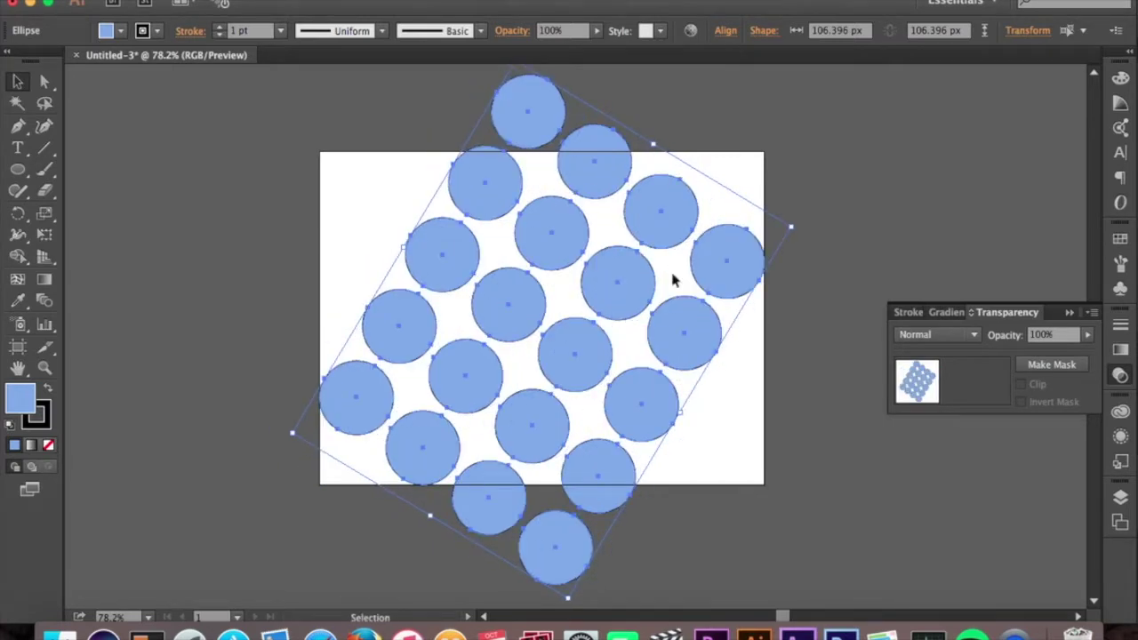
click(837, 301)
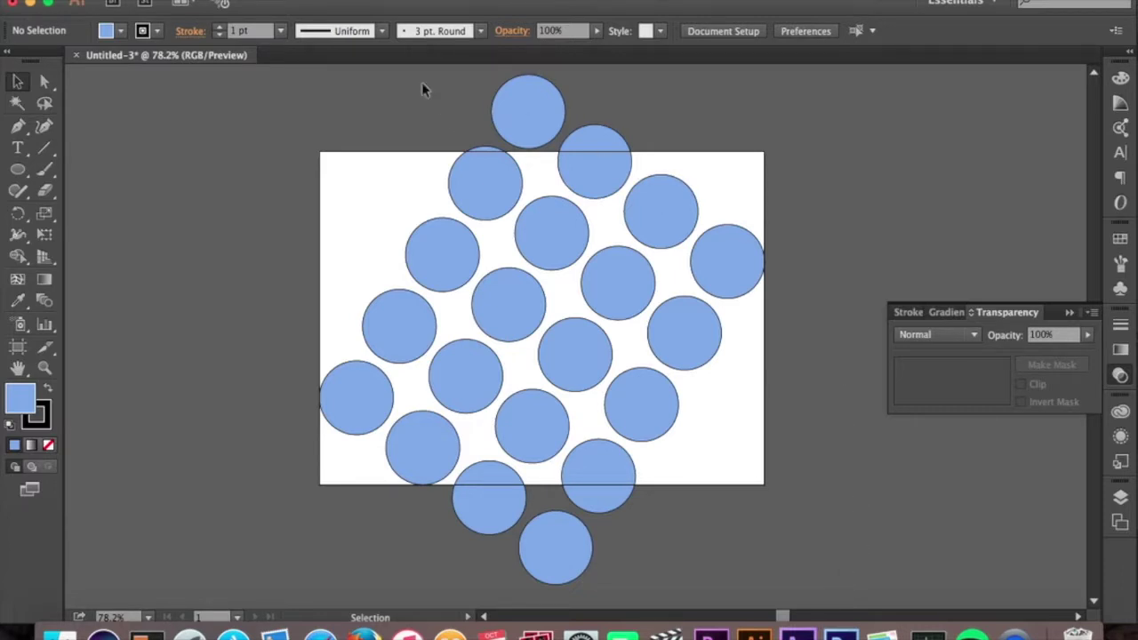
- Try to turn the whole circle grid into a new symbol, and delete the grid from the artboard
drag(334, 78, 762, 442)
scroll(762, 442, up, 5)
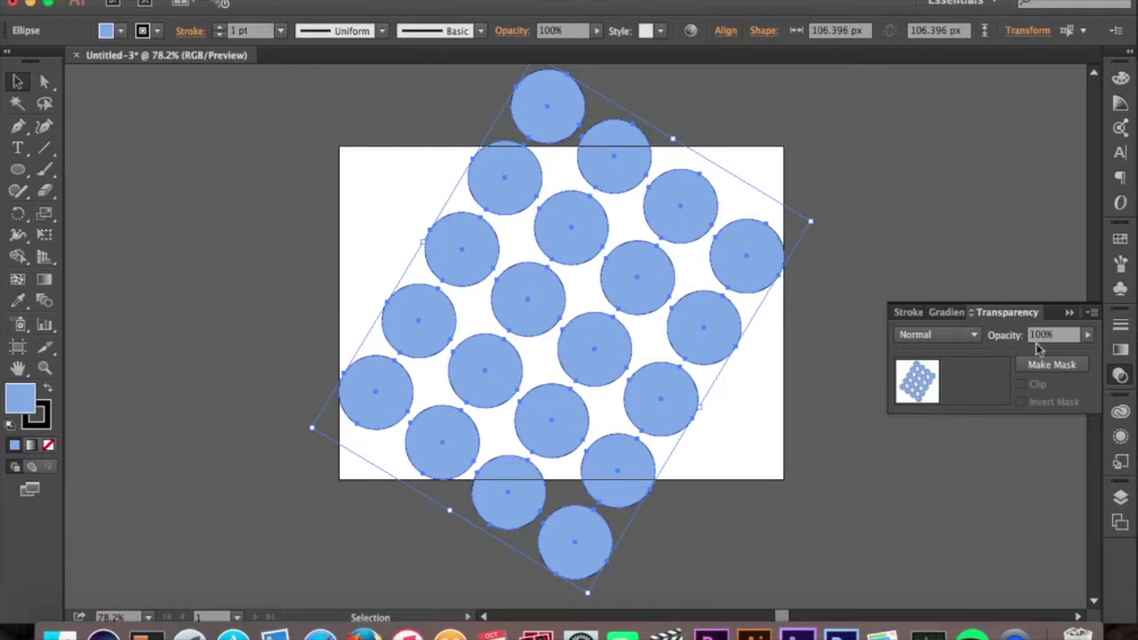
click(1123, 287)
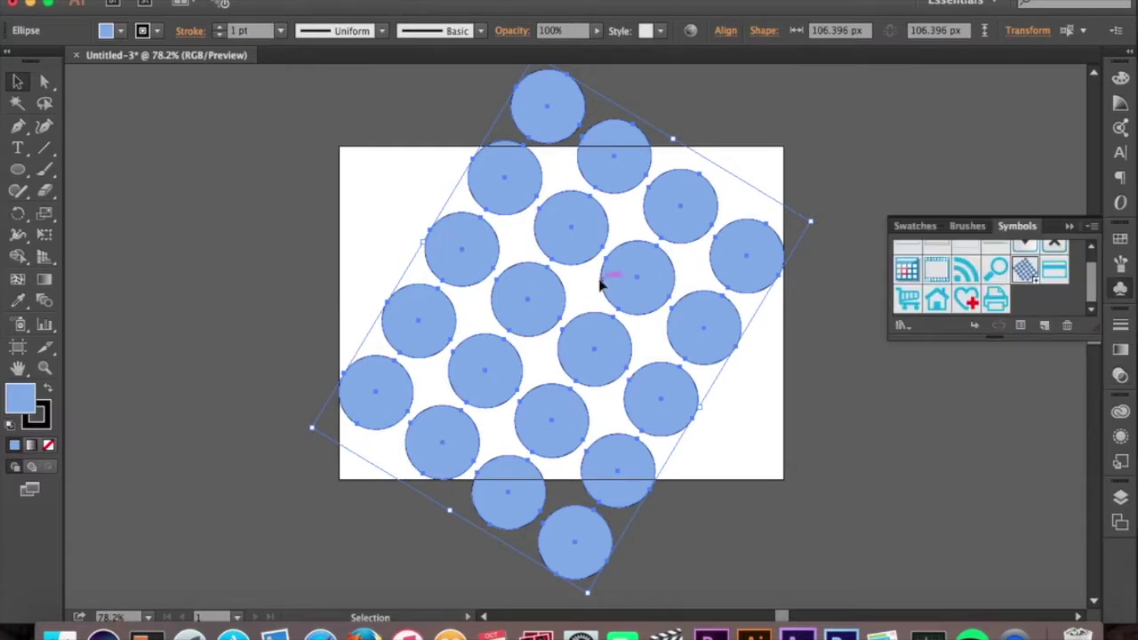
drag(631, 293, 1065, 305)
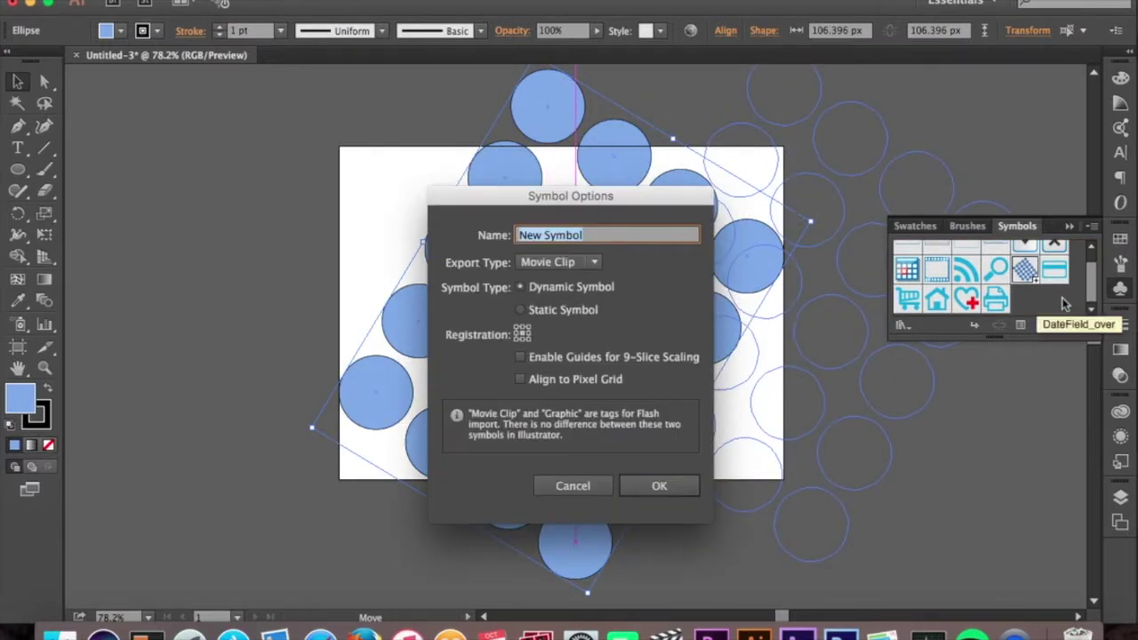
click(562, 486)
key(Delete)
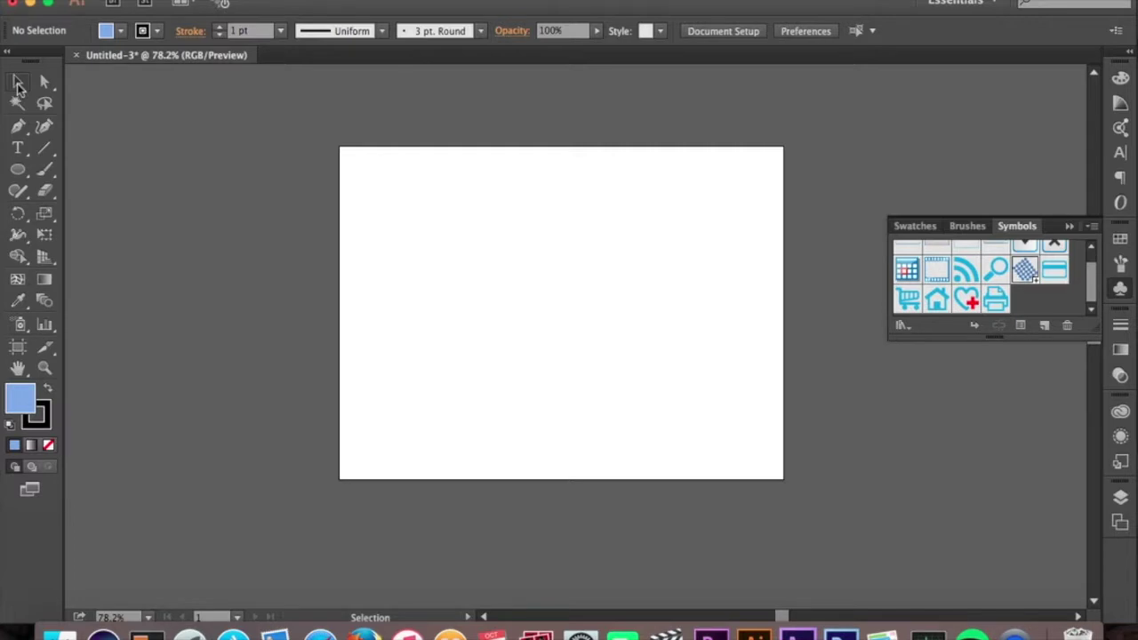
- Draw one large circle in the middle of the artboard, nearly filling its height
click(17, 173)
mouse_move(418, 168)
mouse_down()
mouse_move(506, 229)
mouse_move(682, 417)
mouse_up()
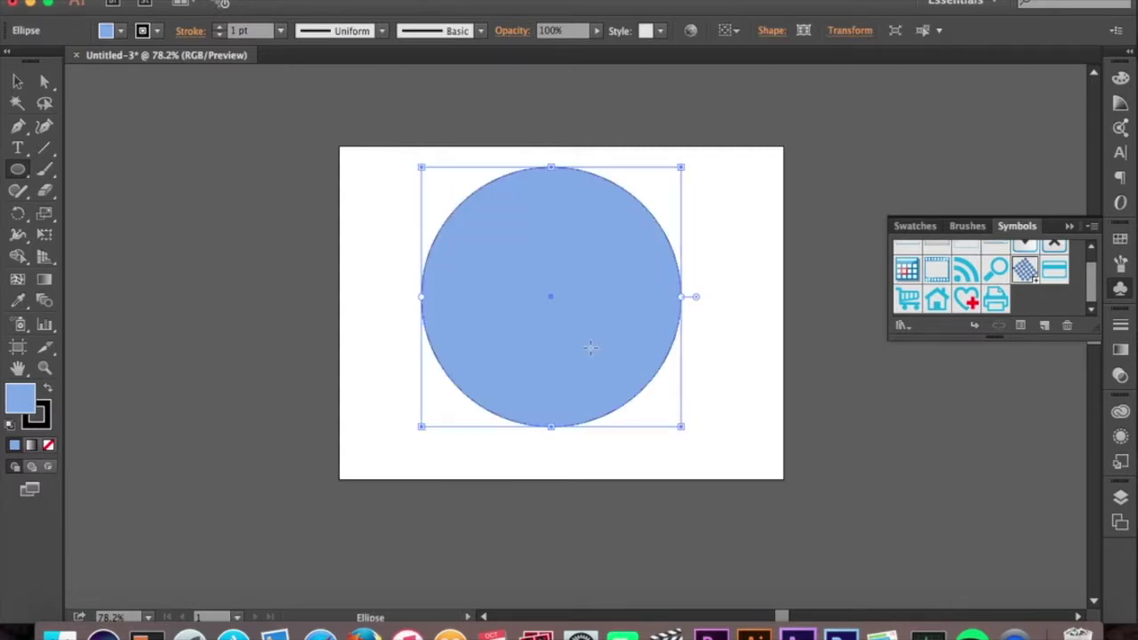
click(17, 81)
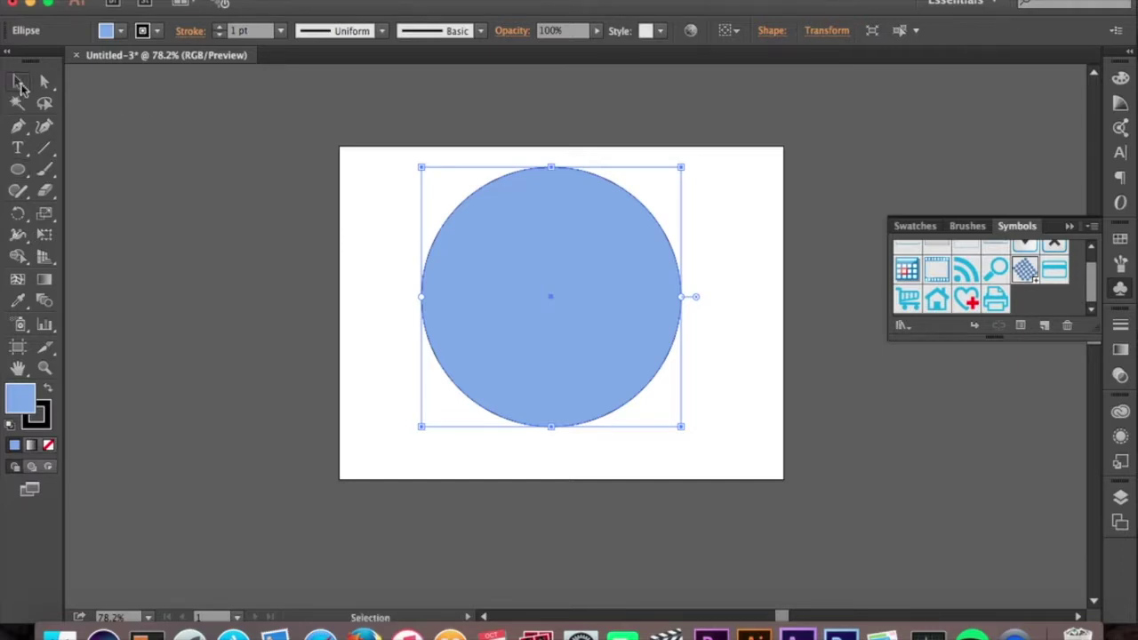
- Delete the circle's left anchor point to leave the right half, and place a copy of that half left of the artboard
drag(625, 384, 643, 392)
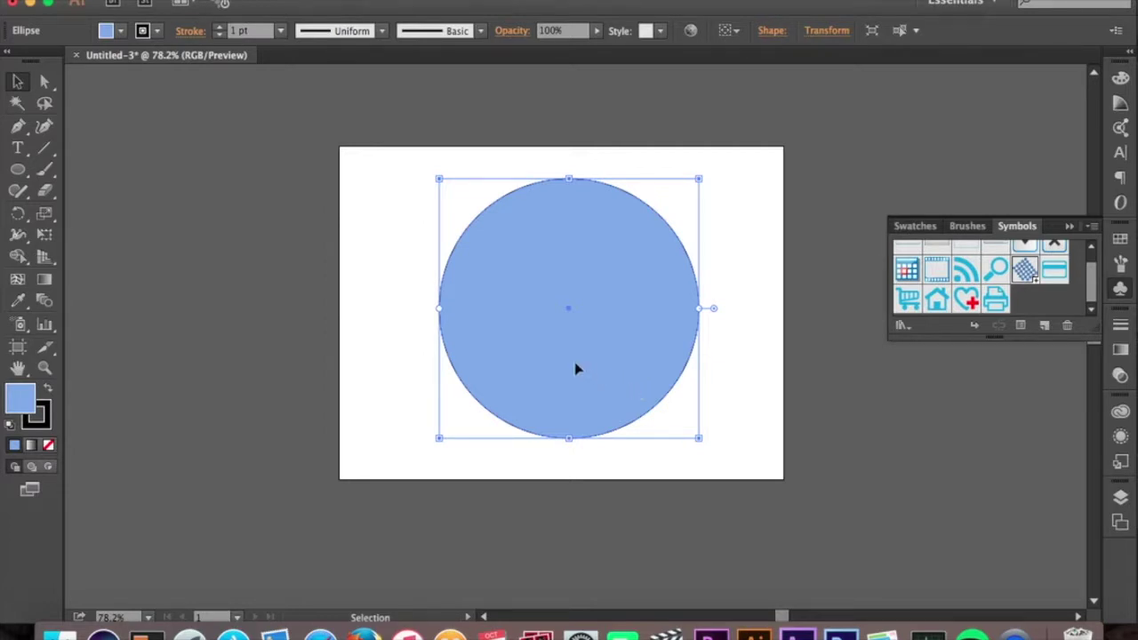
right_click(440, 316)
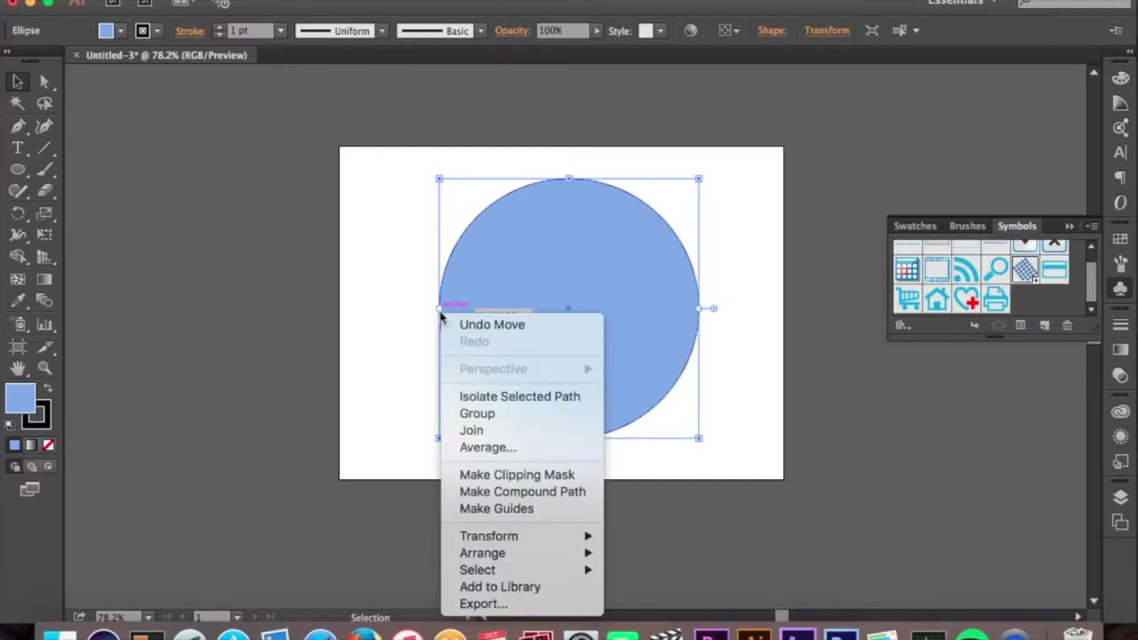
key(Escape)
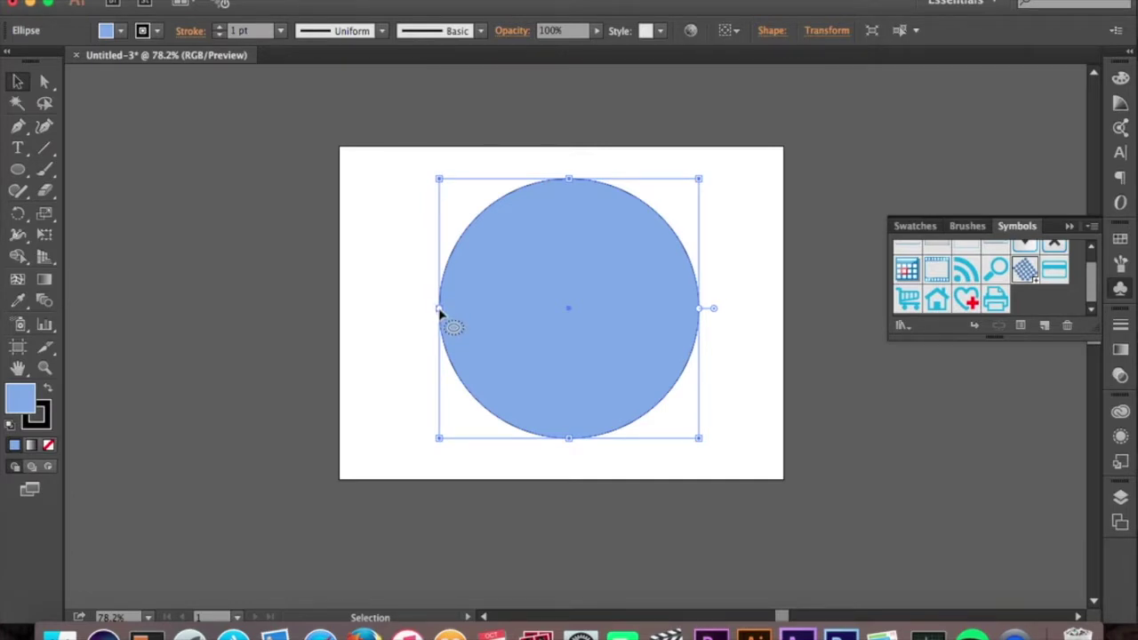
super+click(440, 309)
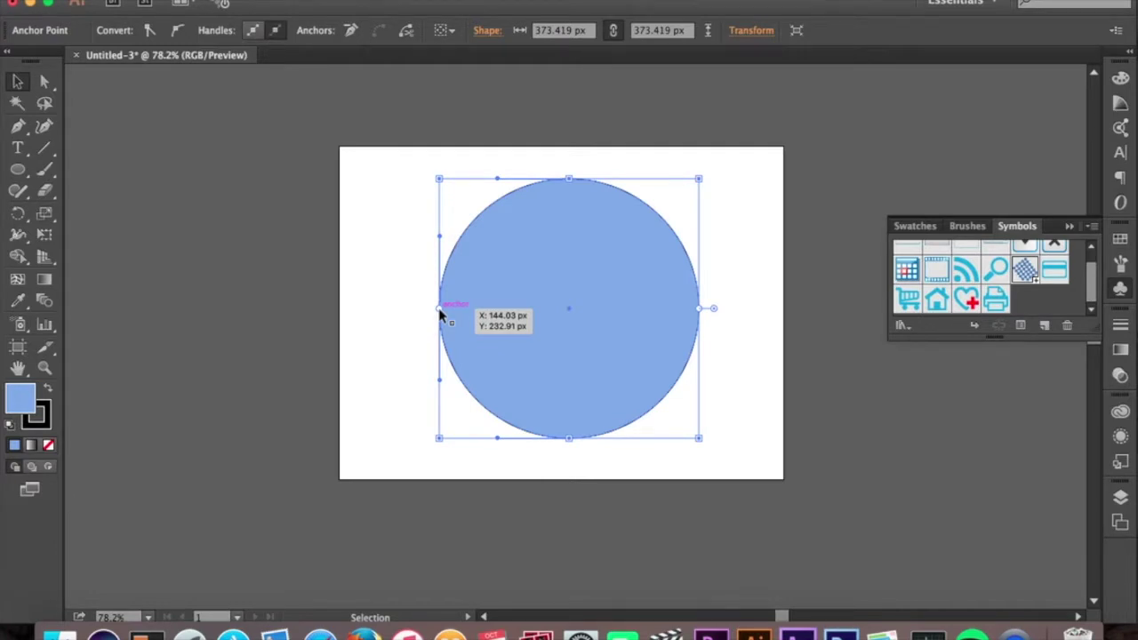
key(Delete)
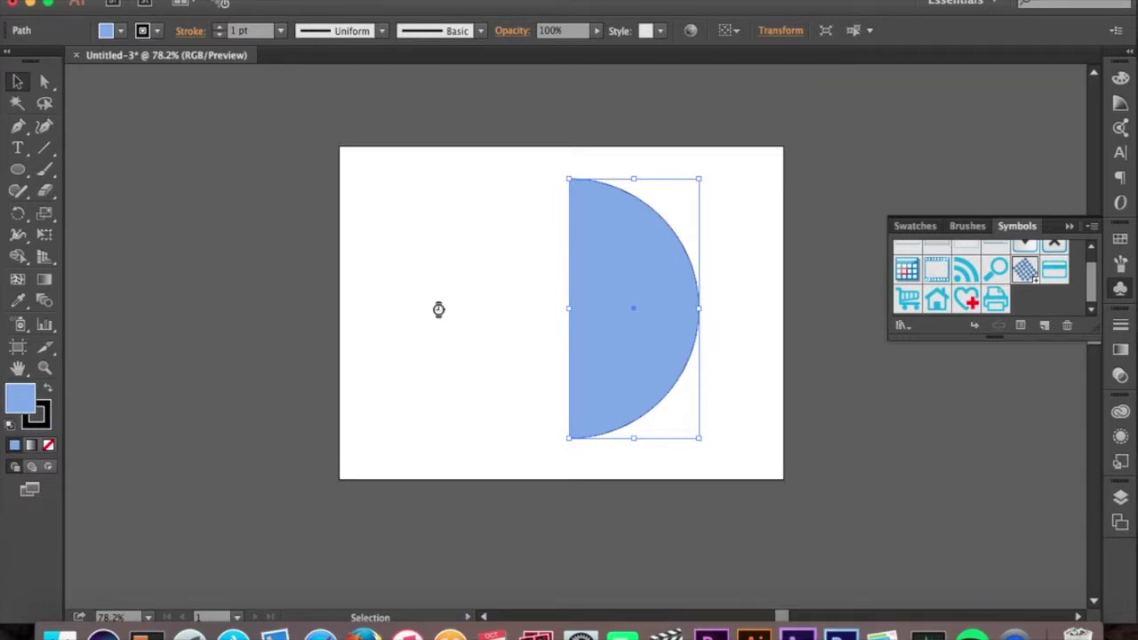
drag(605, 361, 237, 353)
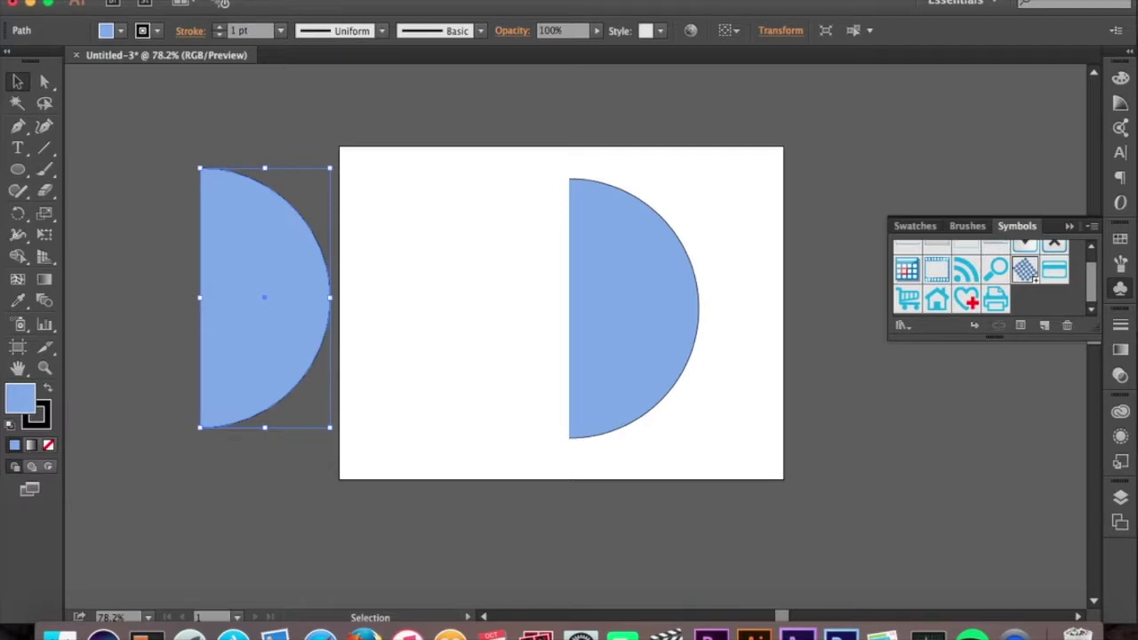
- Apply a previewed 3D Revolve to the half circle on the artboard with shading color None and position Front
click(654, 335)
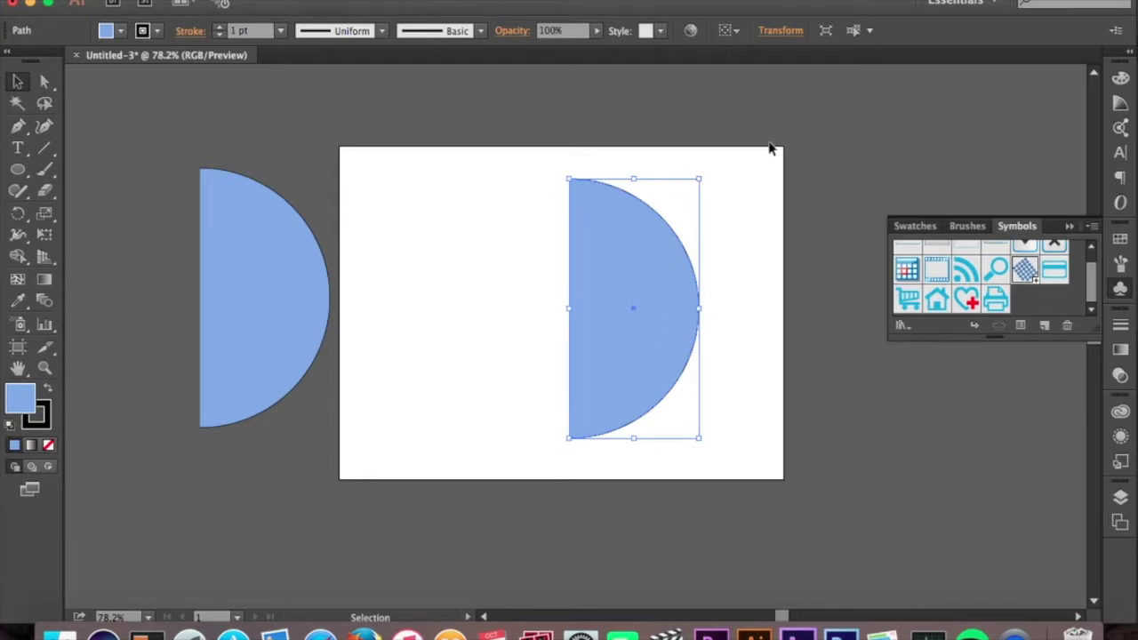
click(1071, 228)
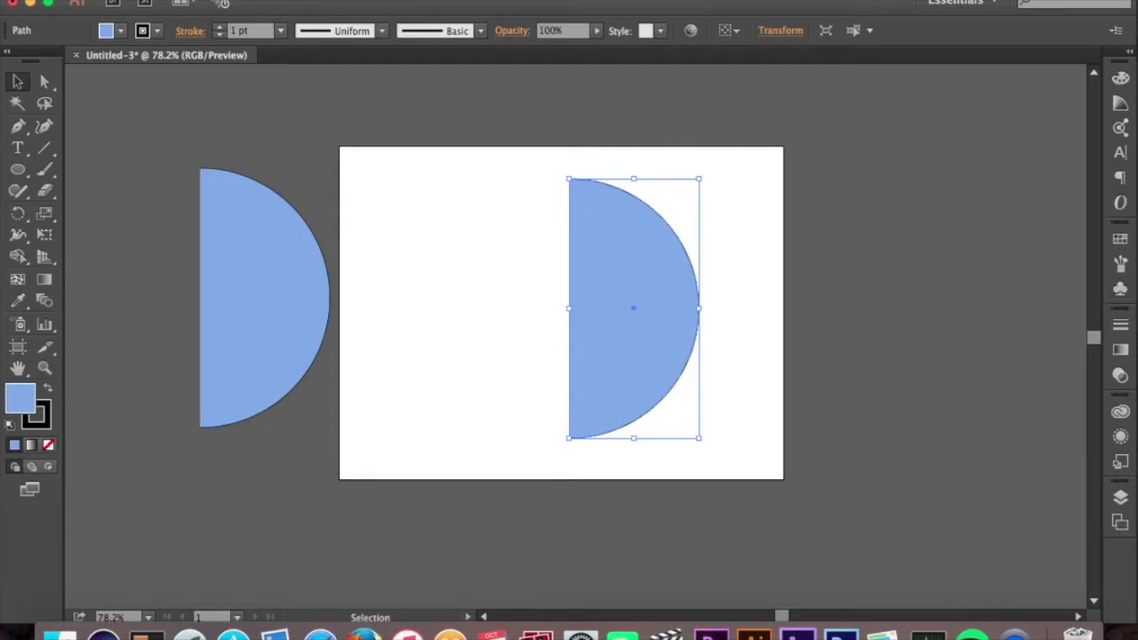
click(388, 0)
mouse_move(452, 85)
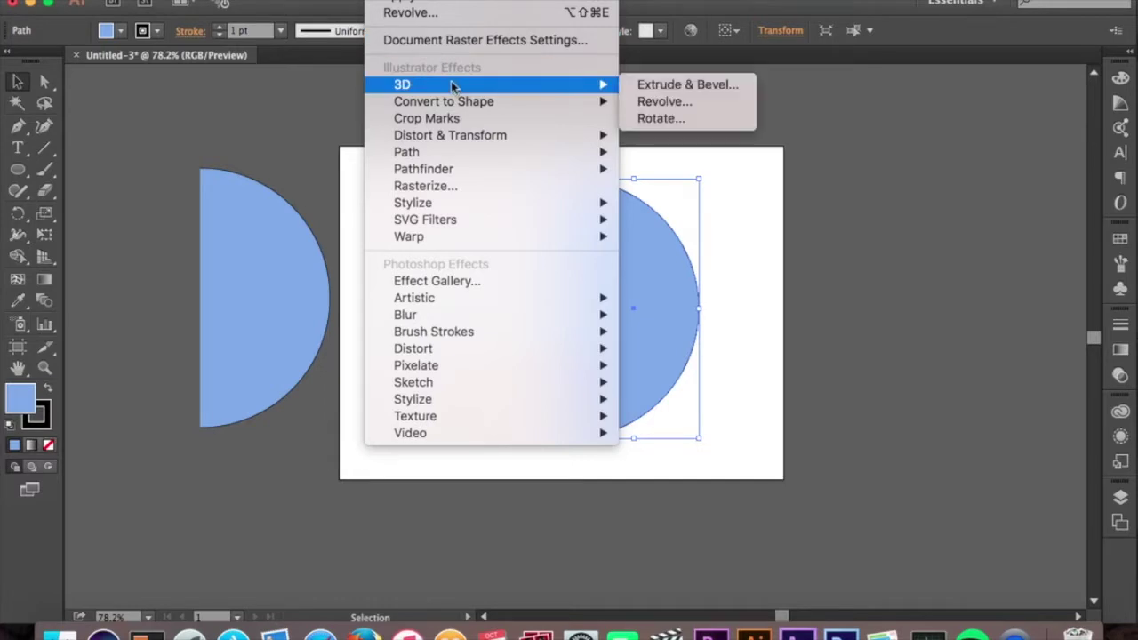
click(700, 103)
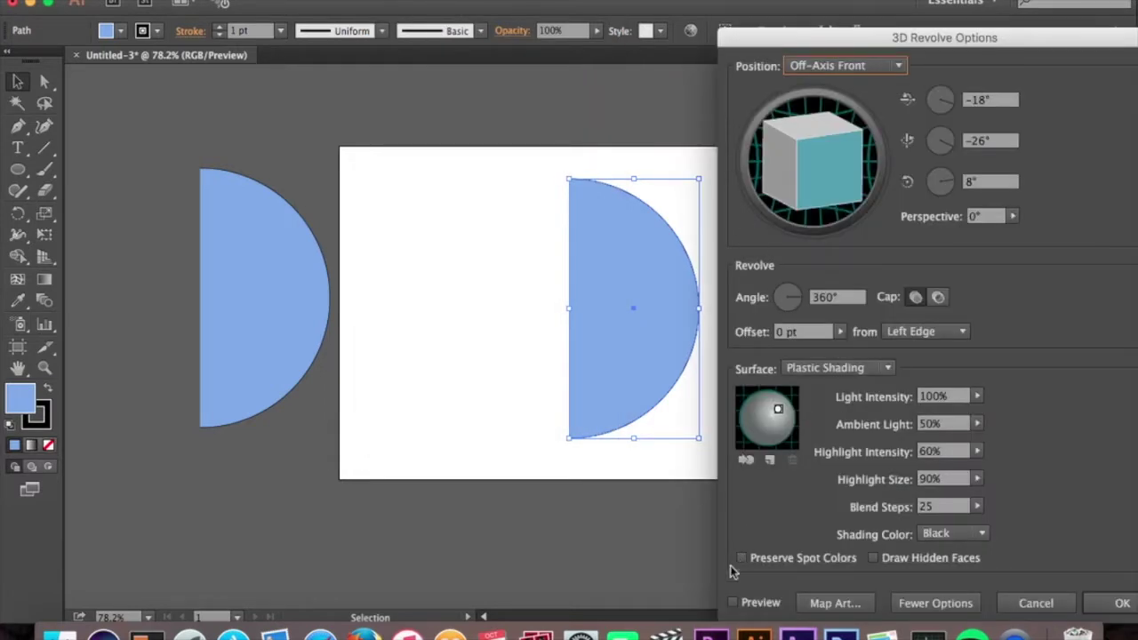
click(734, 604)
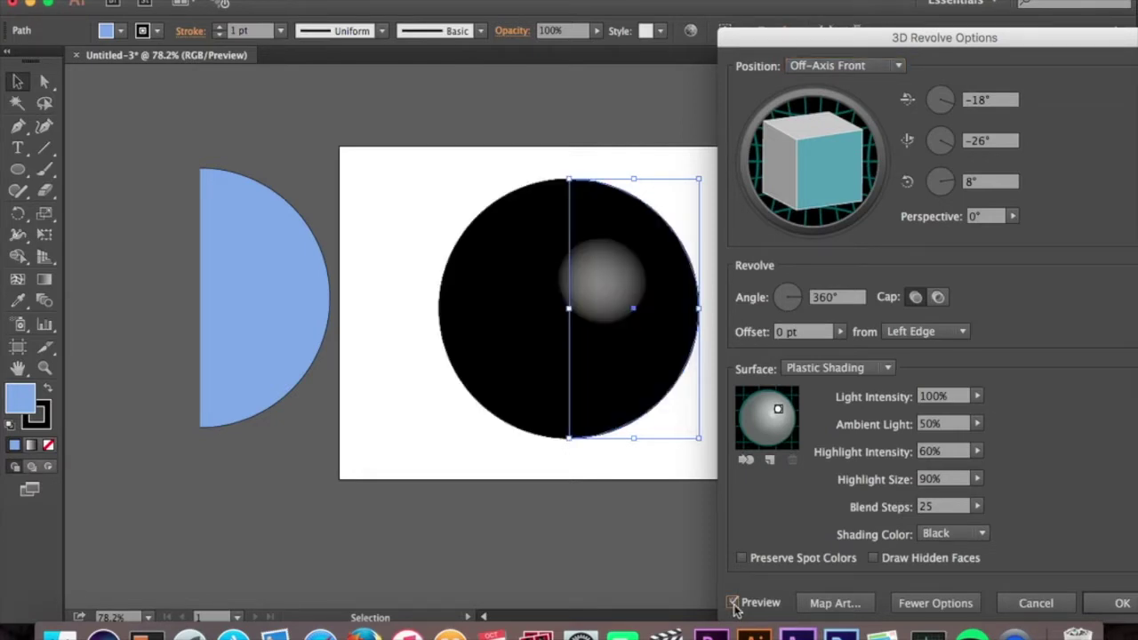
click(959, 535)
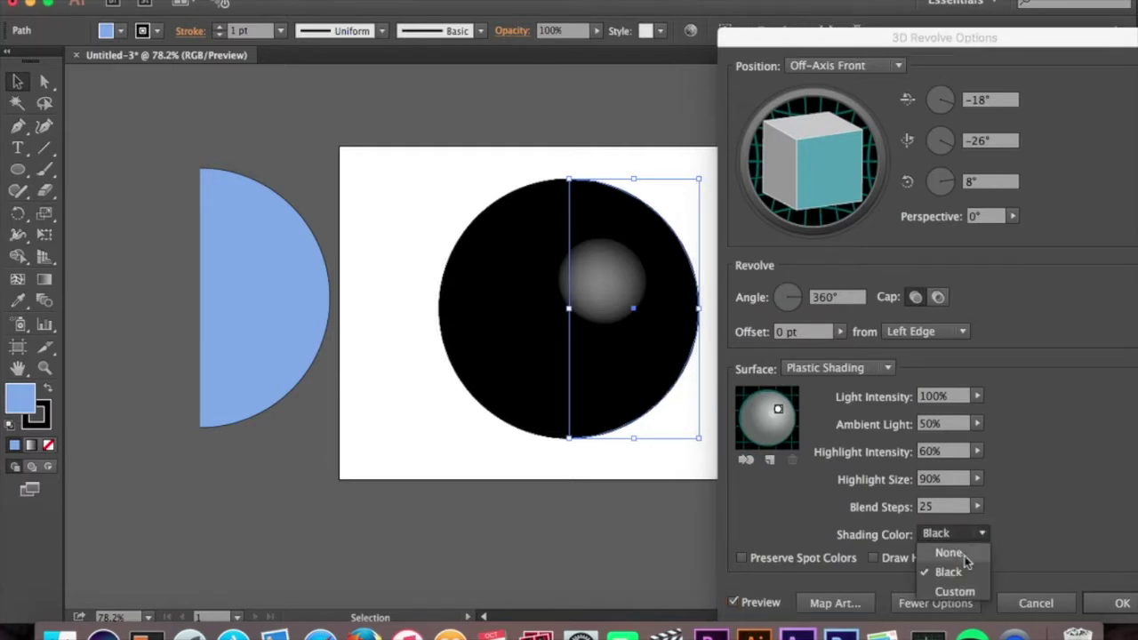
click(949, 553)
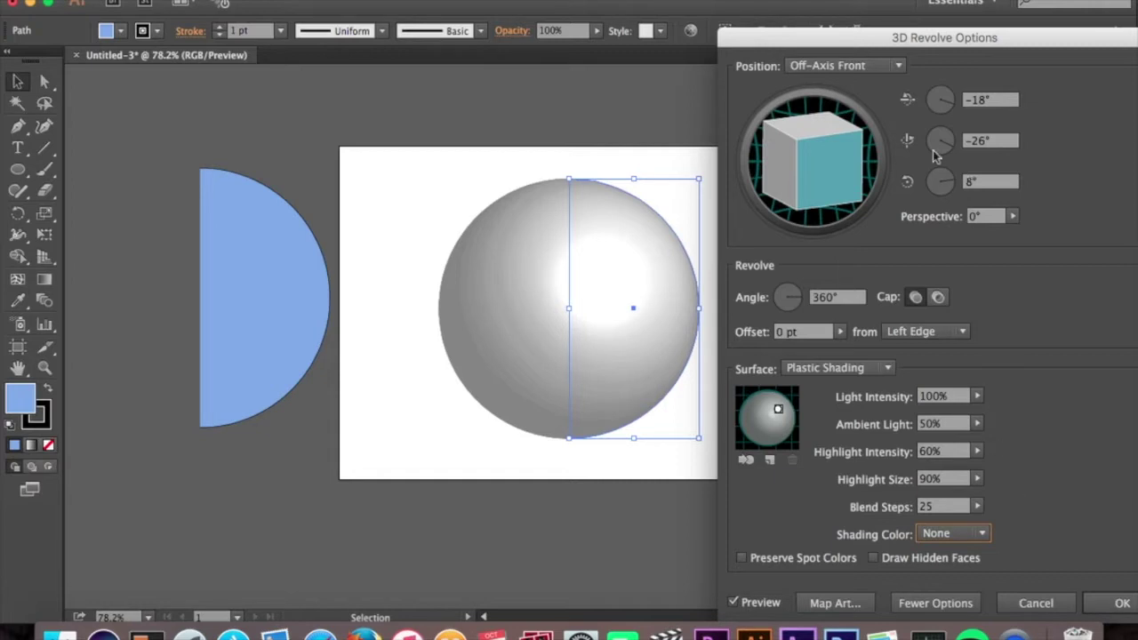
click(849, 69)
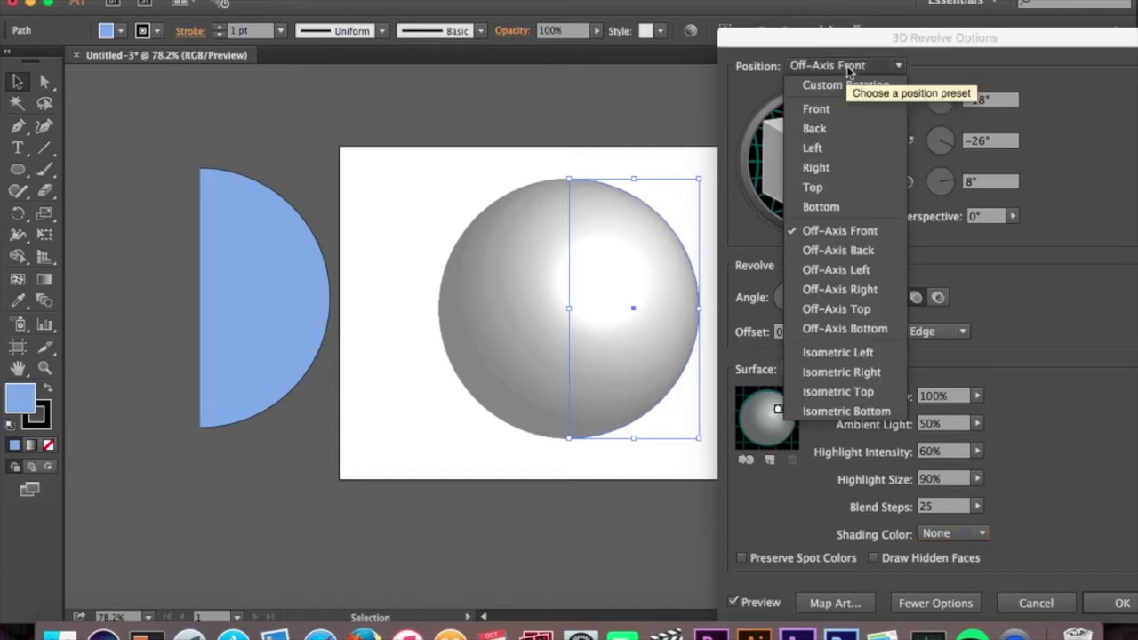
click(851, 111)
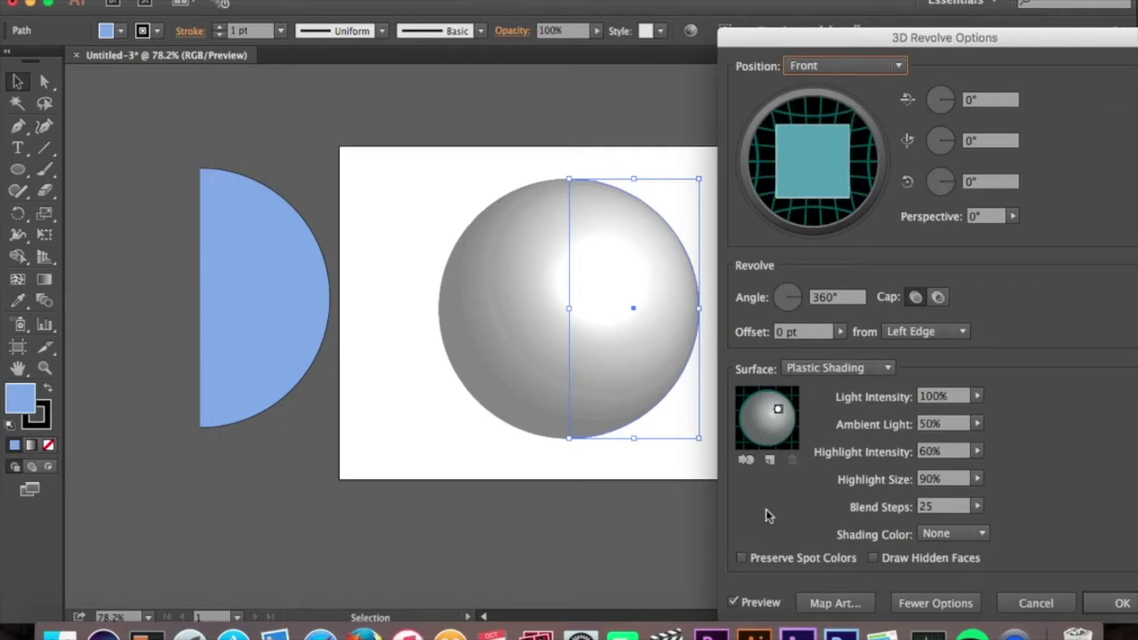
- Map the dots symbol onto surface 1 of the sphere and turn on invisible geometry
click(825, 602)
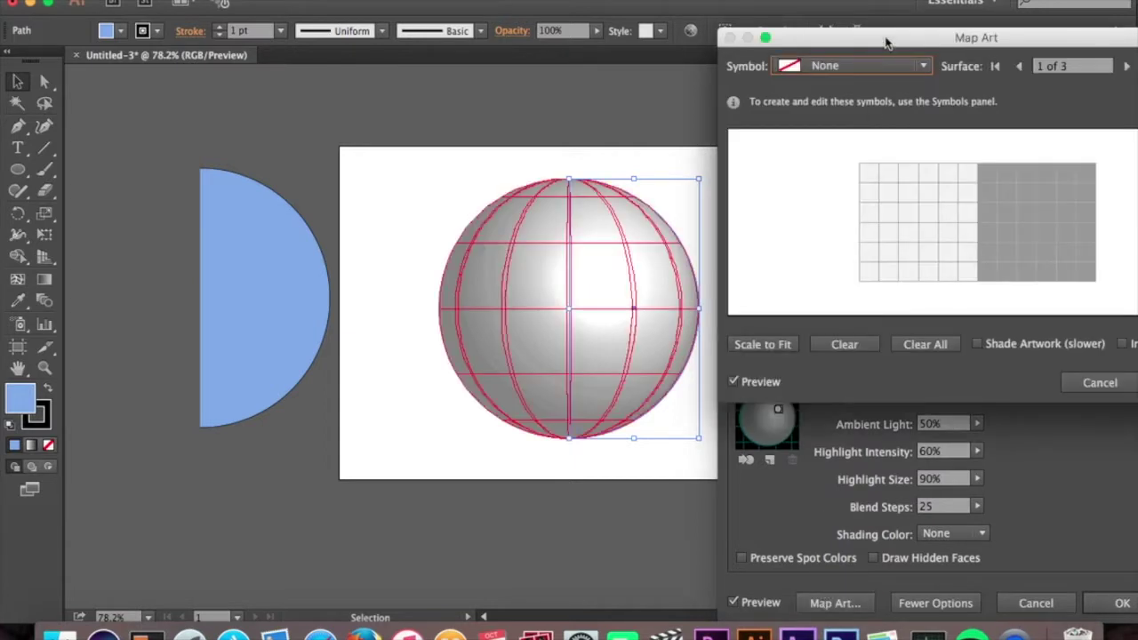
click(843, 68)
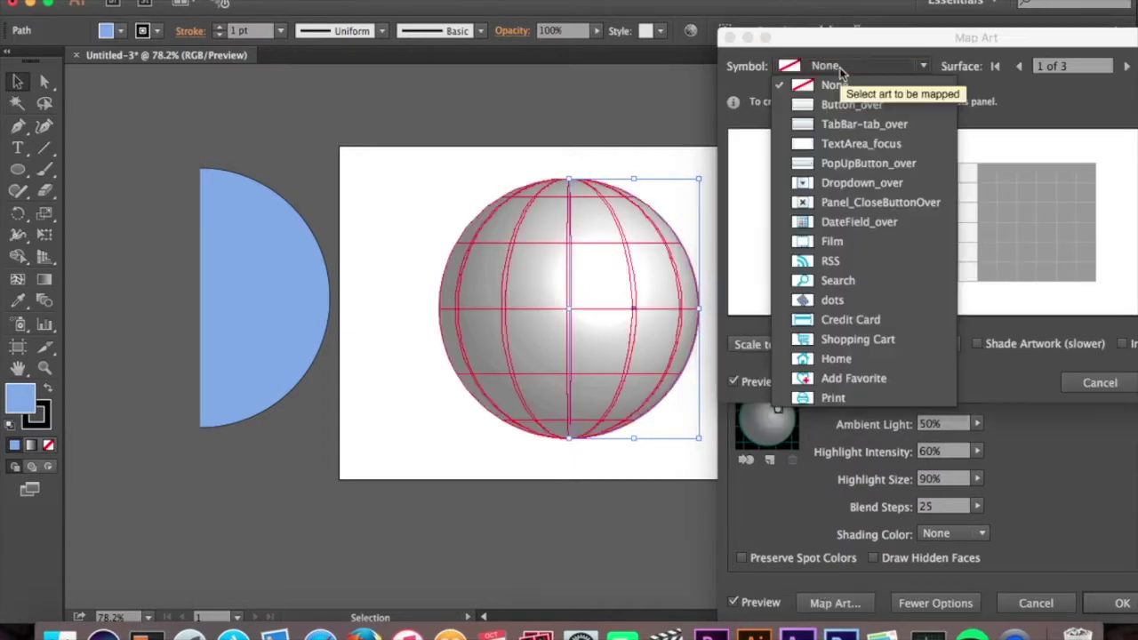
click(855, 299)
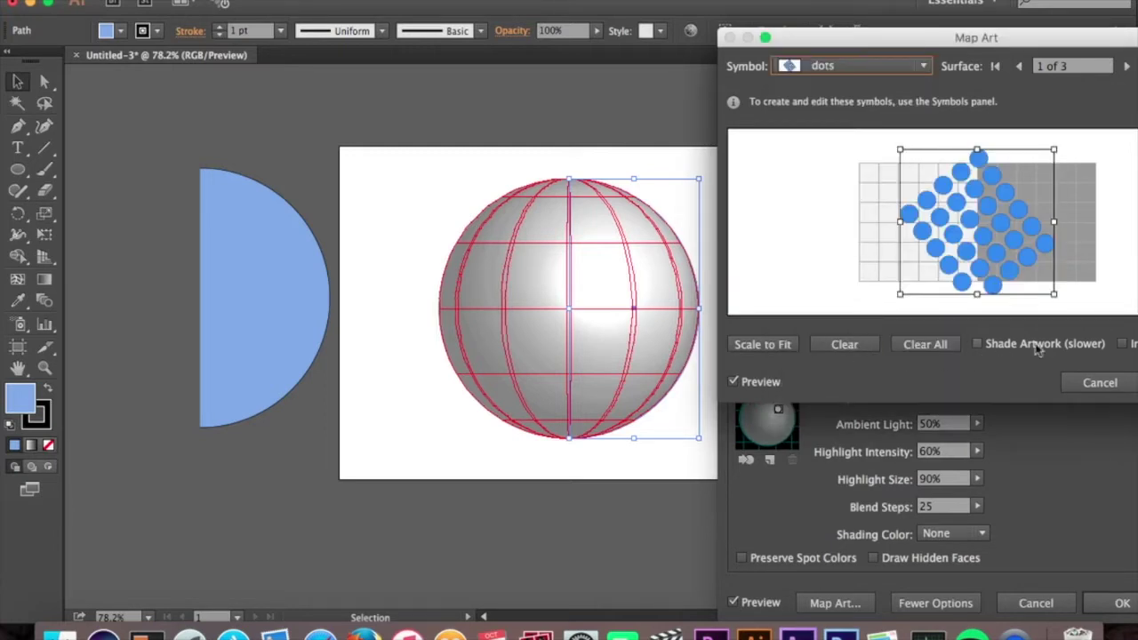
drag(992, 44, 896, 60)
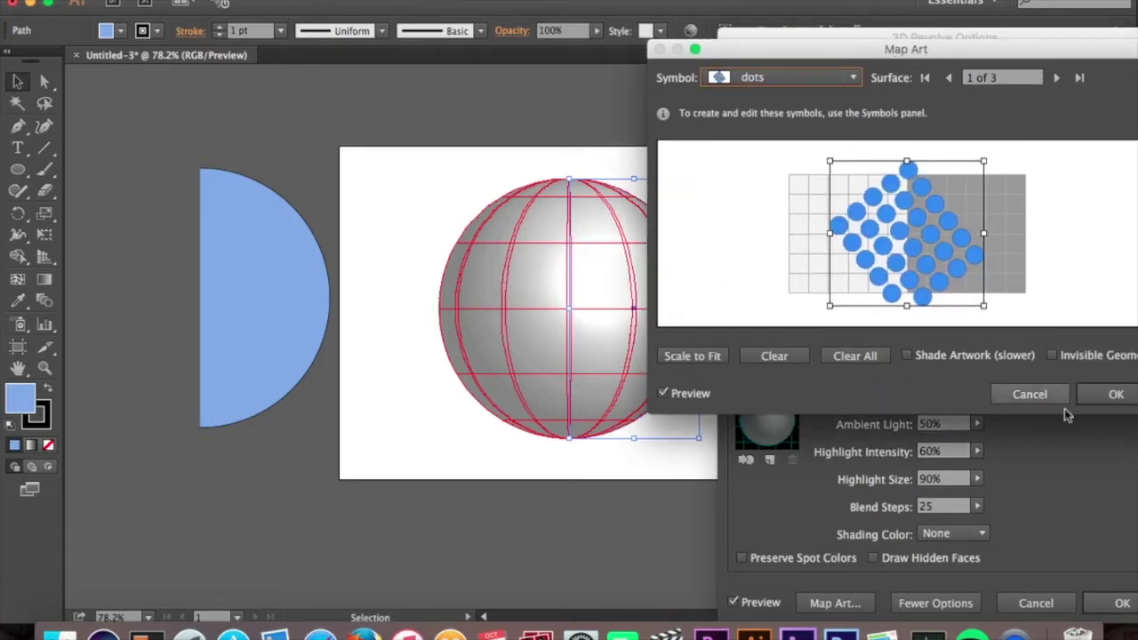
click(1054, 355)
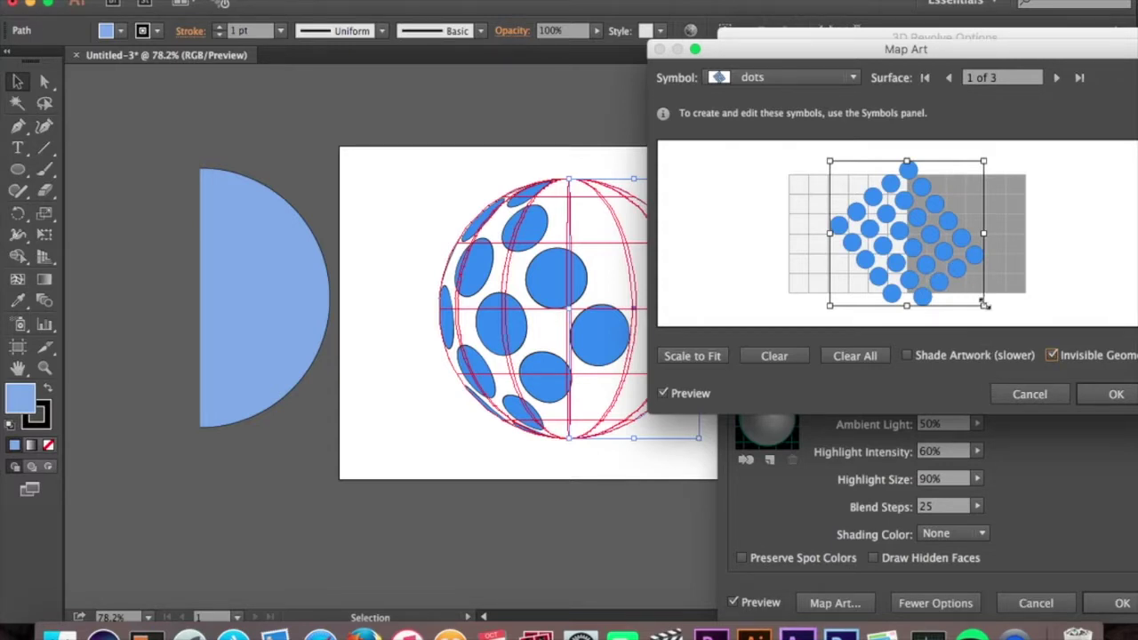
- Scale the mapped dots down to the height of the surface grid, center them across it, and apply the mapping and revolve
drag(985, 304, 970, 292)
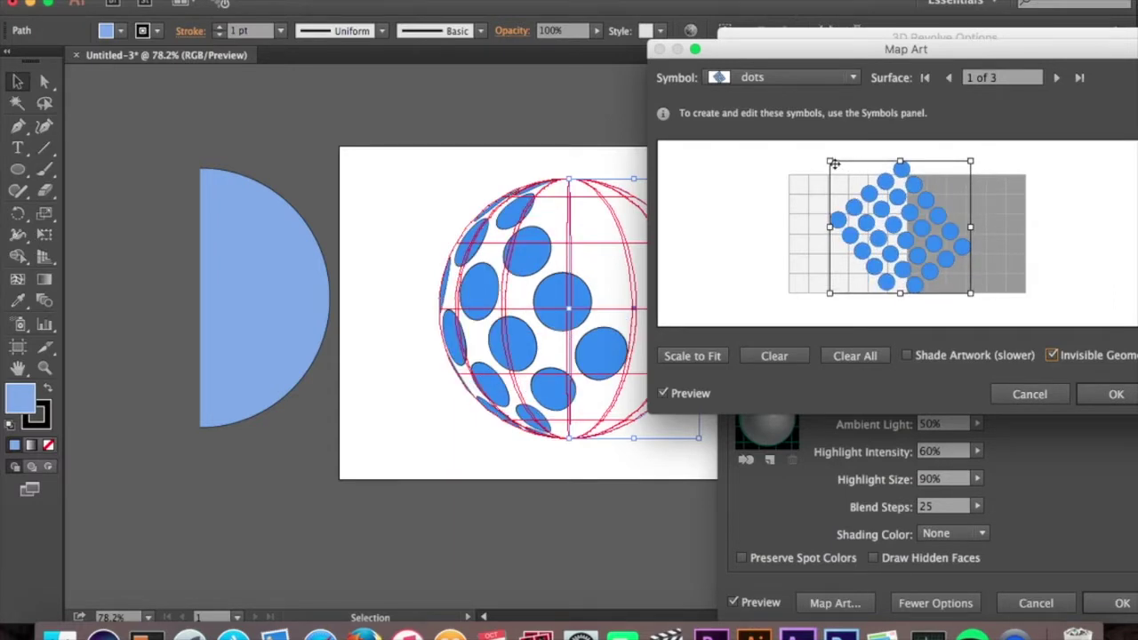
drag(833, 163, 845, 181)
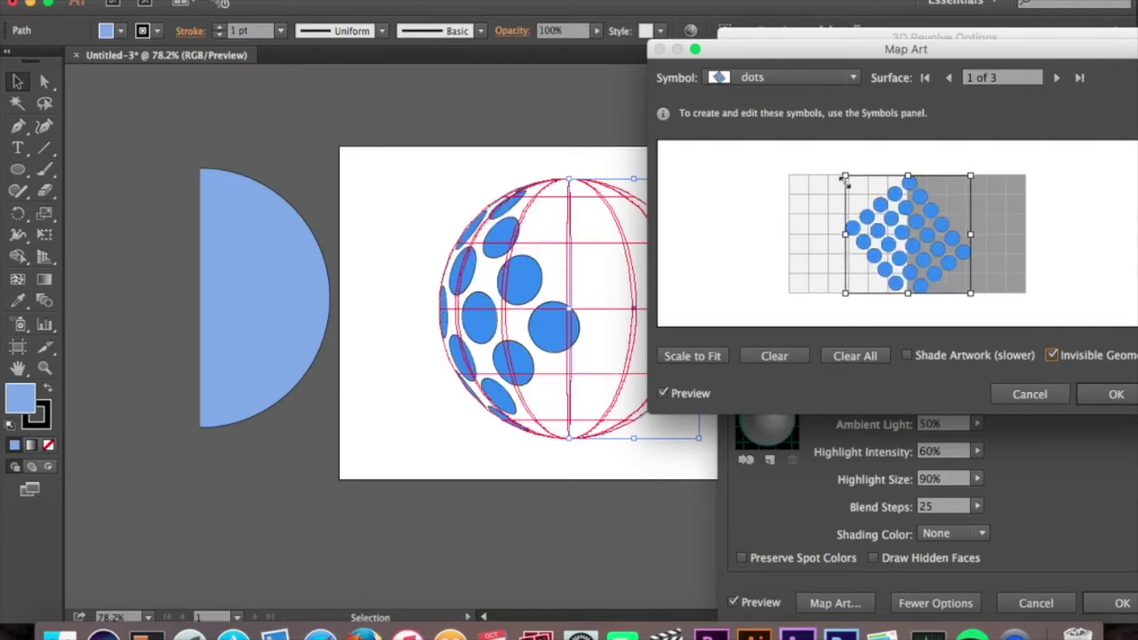
drag(891, 221, 902, 222)
drag(902, 222, 886, 220)
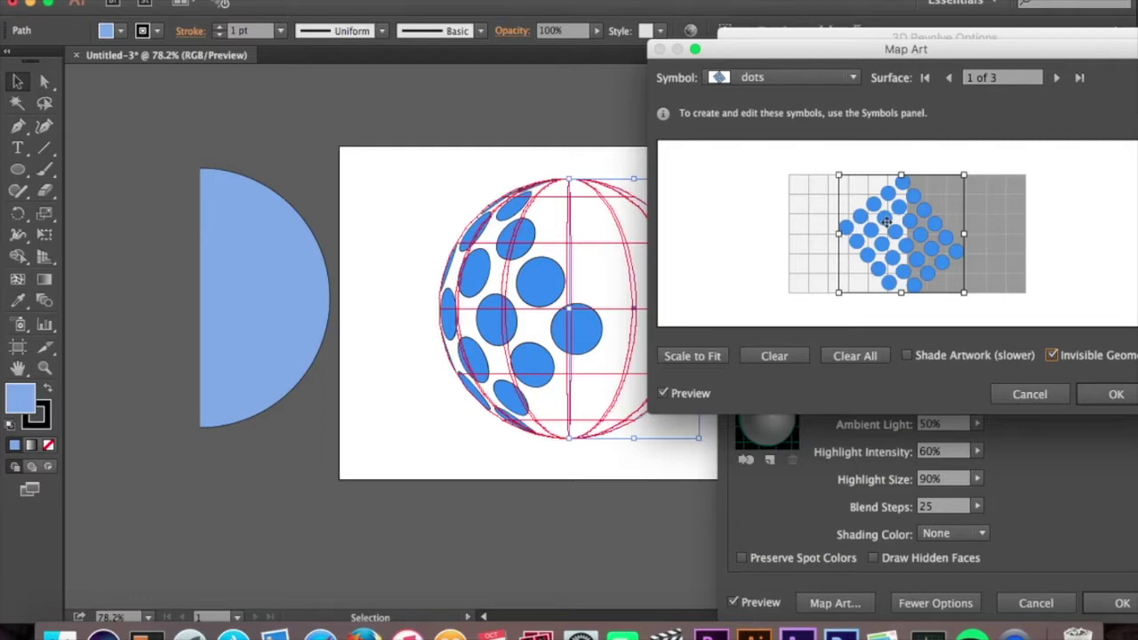
key(Return)
key(Return)
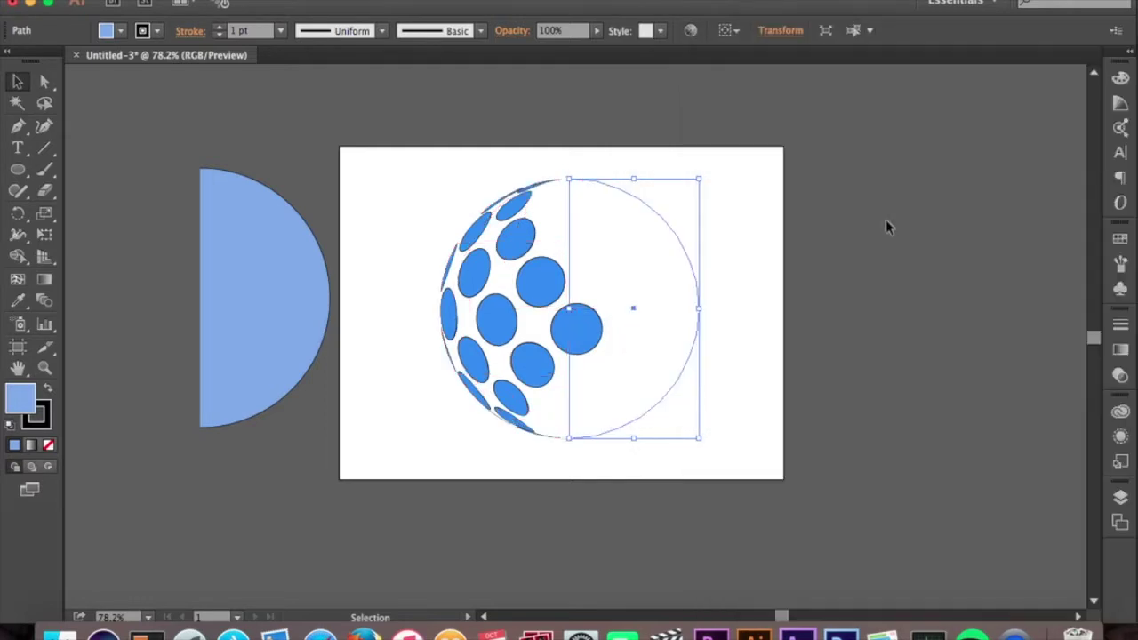
- Move the spare half circle over the dotted sphere's right half and 3D Revolve it with preview, shading color None and position Front
click(17, 85)
drag(272, 294, 625, 305)
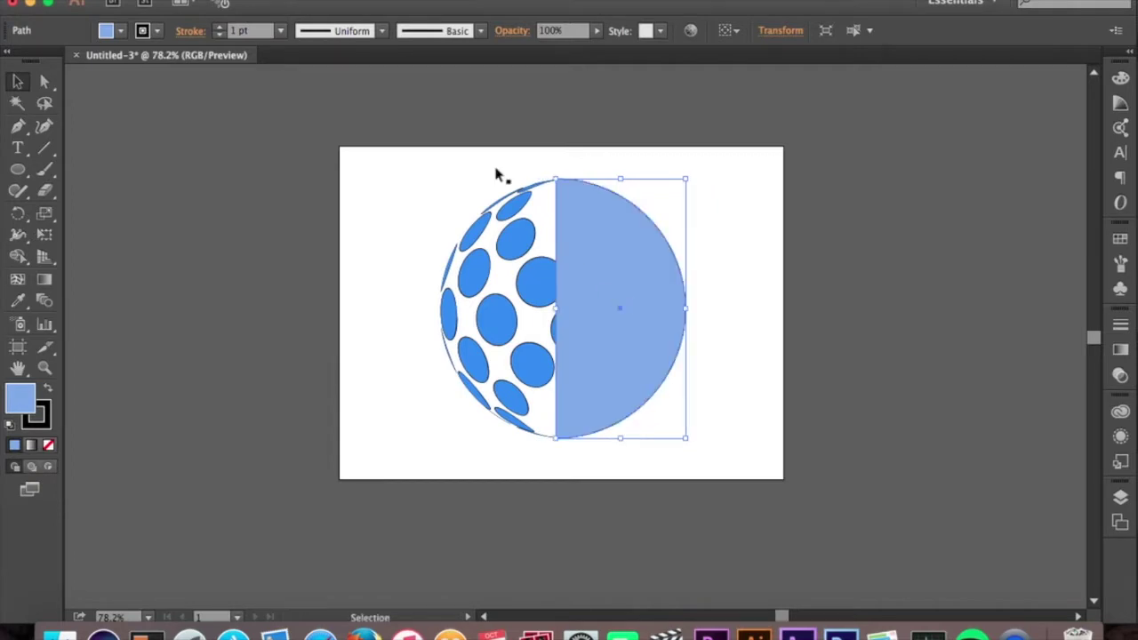
click(388, 1)
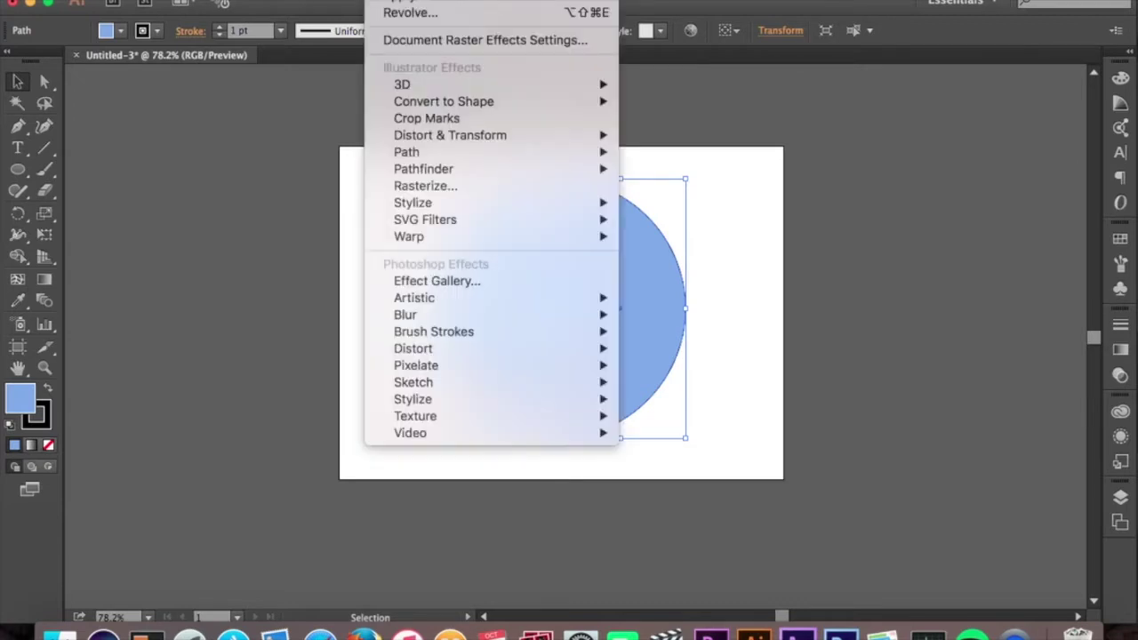
mouse_move(506, 83)
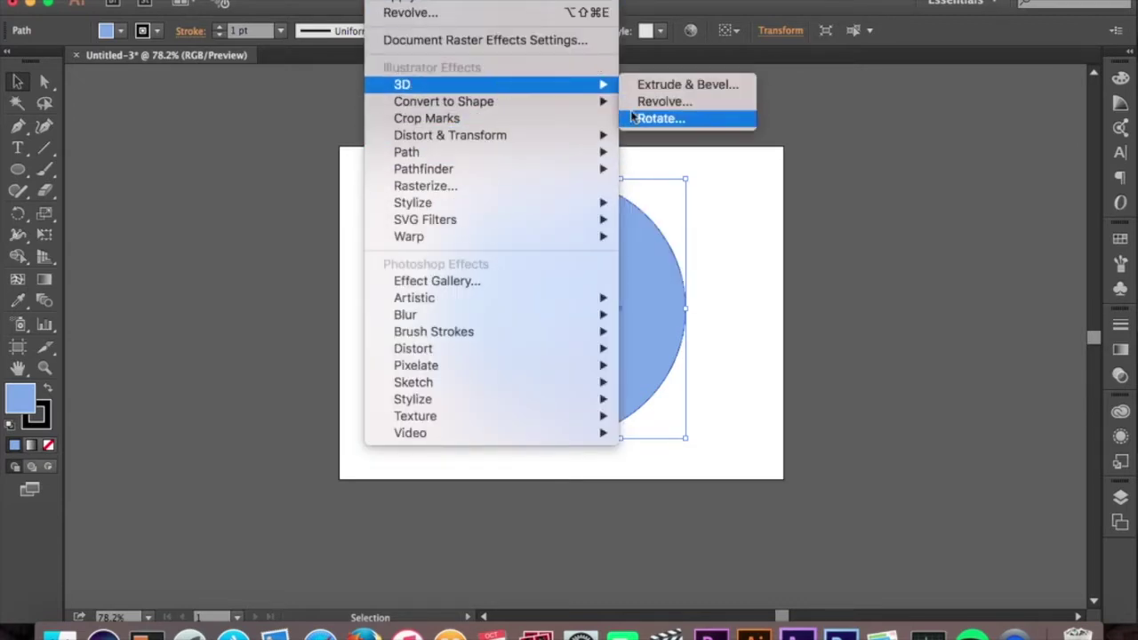
click(664, 102)
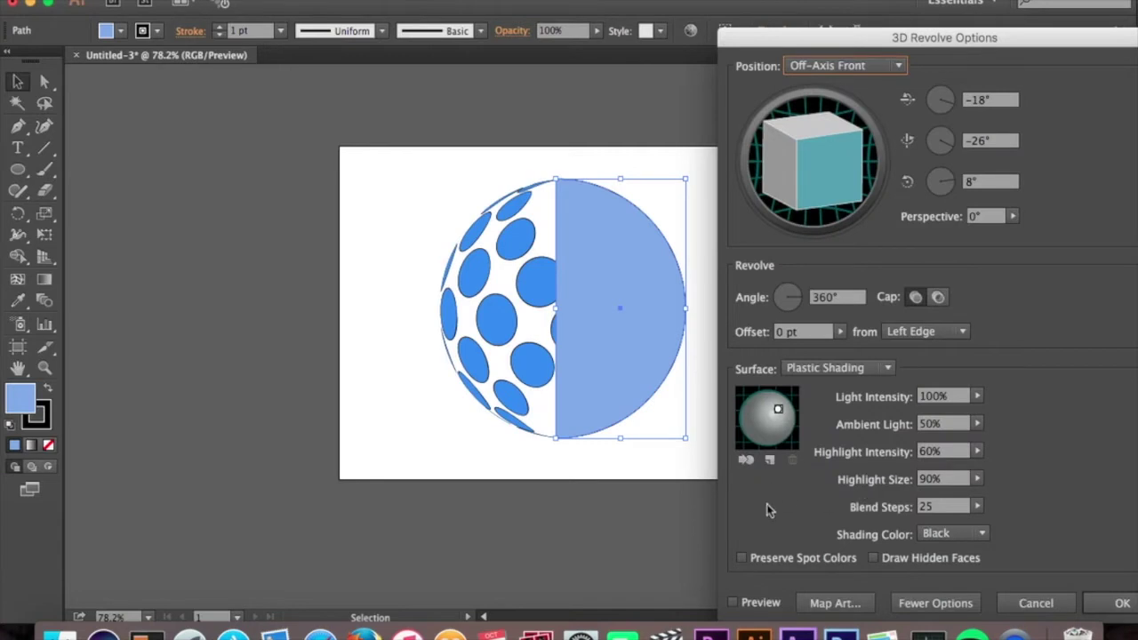
click(951, 534)
click(948, 551)
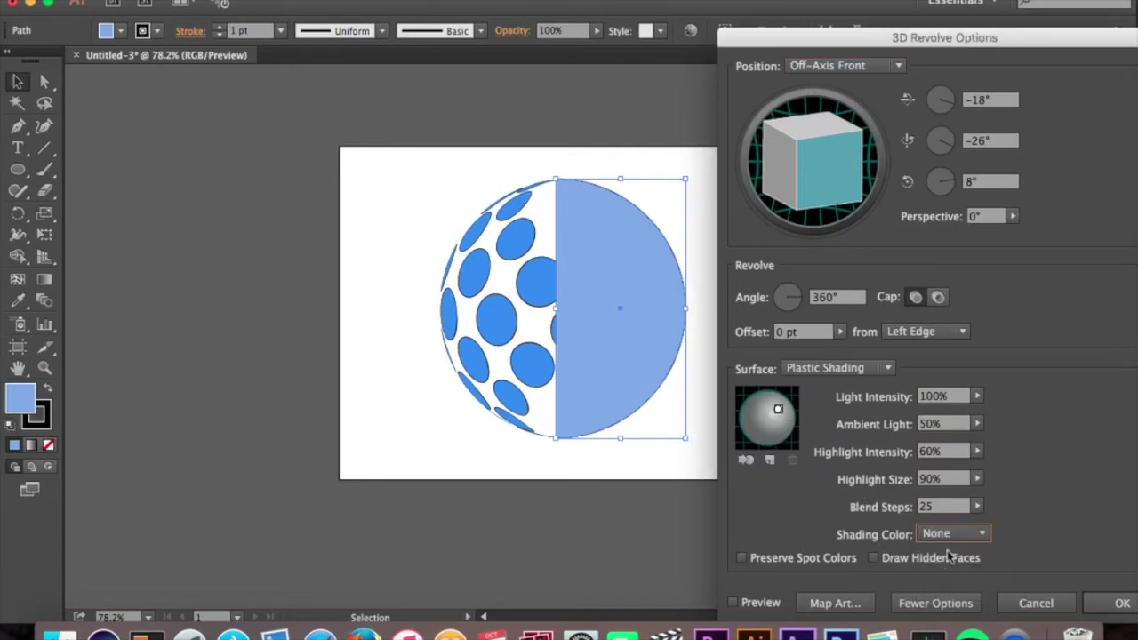
click(733, 602)
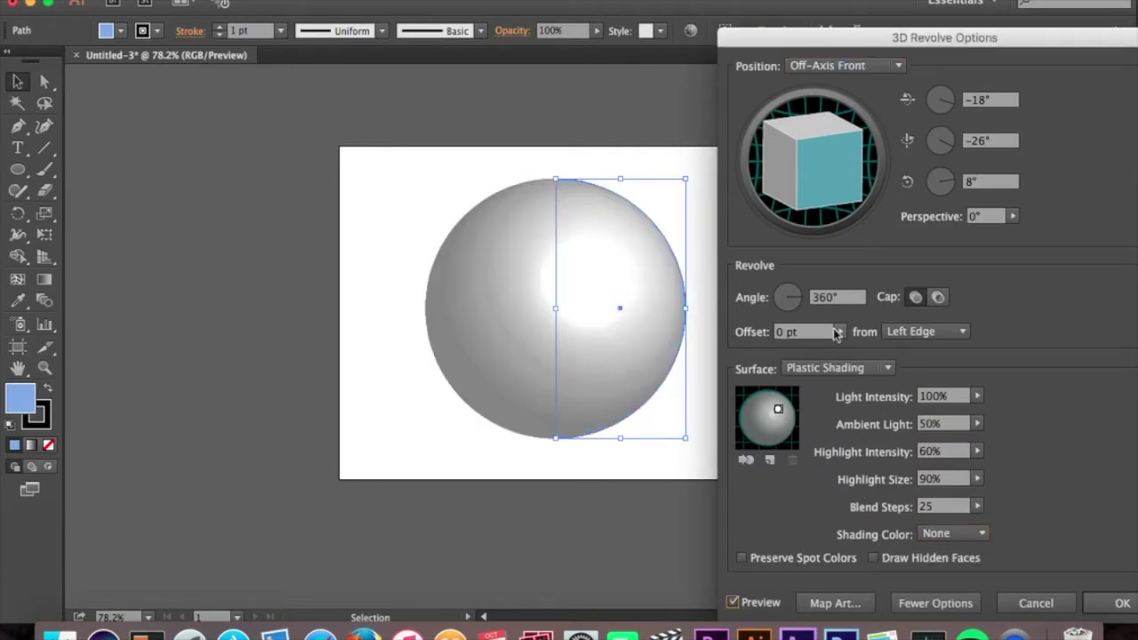
click(829, 65)
click(843, 118)
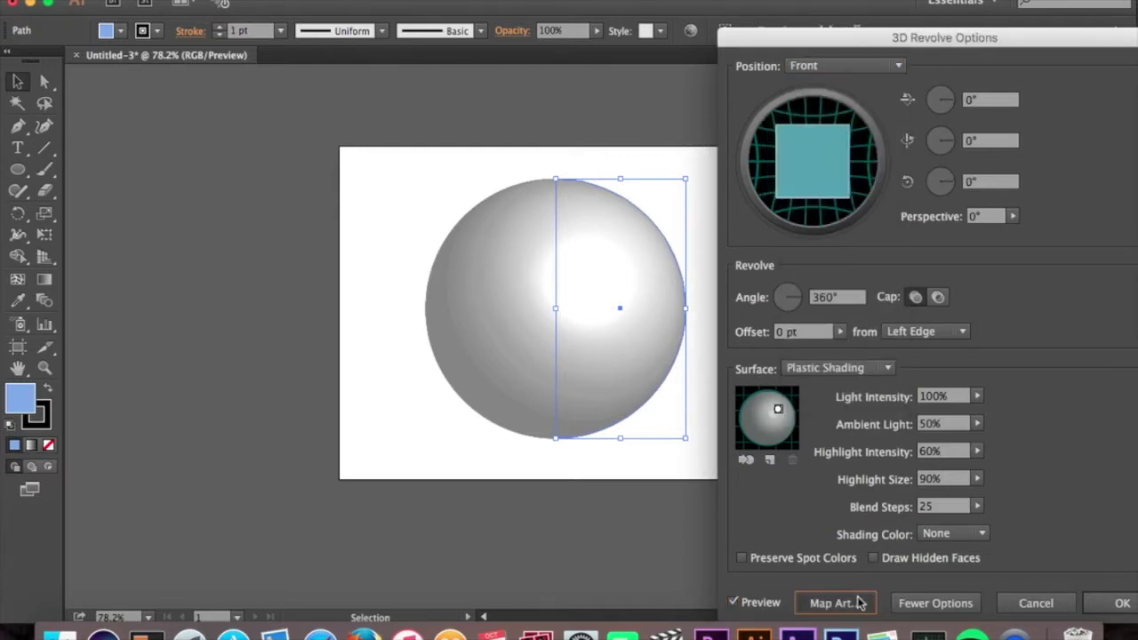
- Map the dots symbol onto surface 1 of the new revolve and turn on invisible geometry
click(831, 602)
click(809, 70)
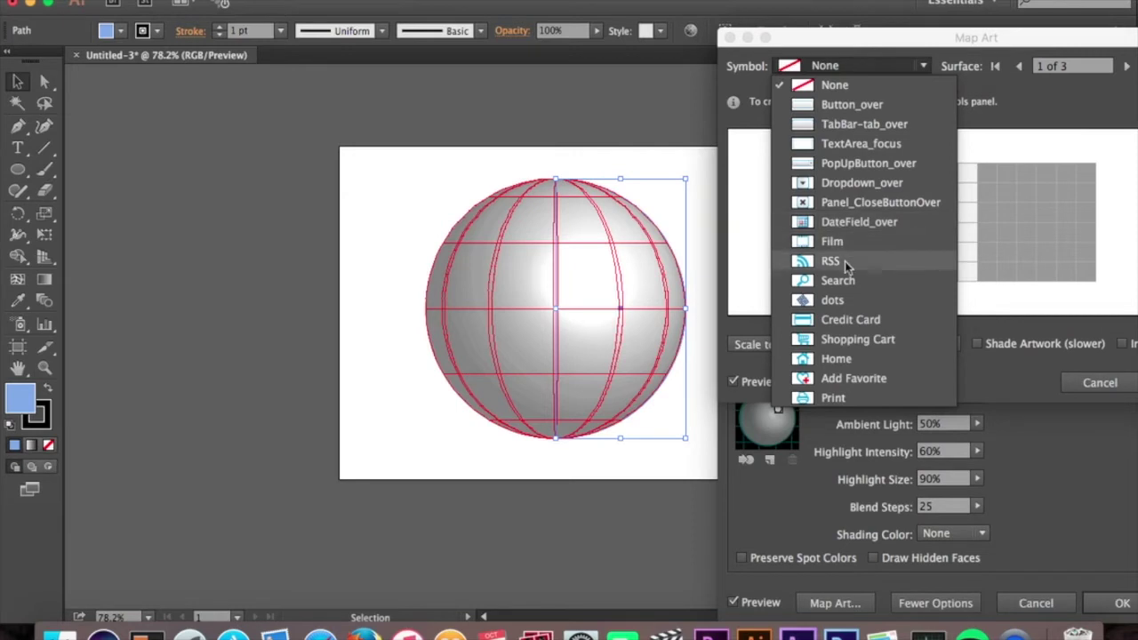
click(850, 301)
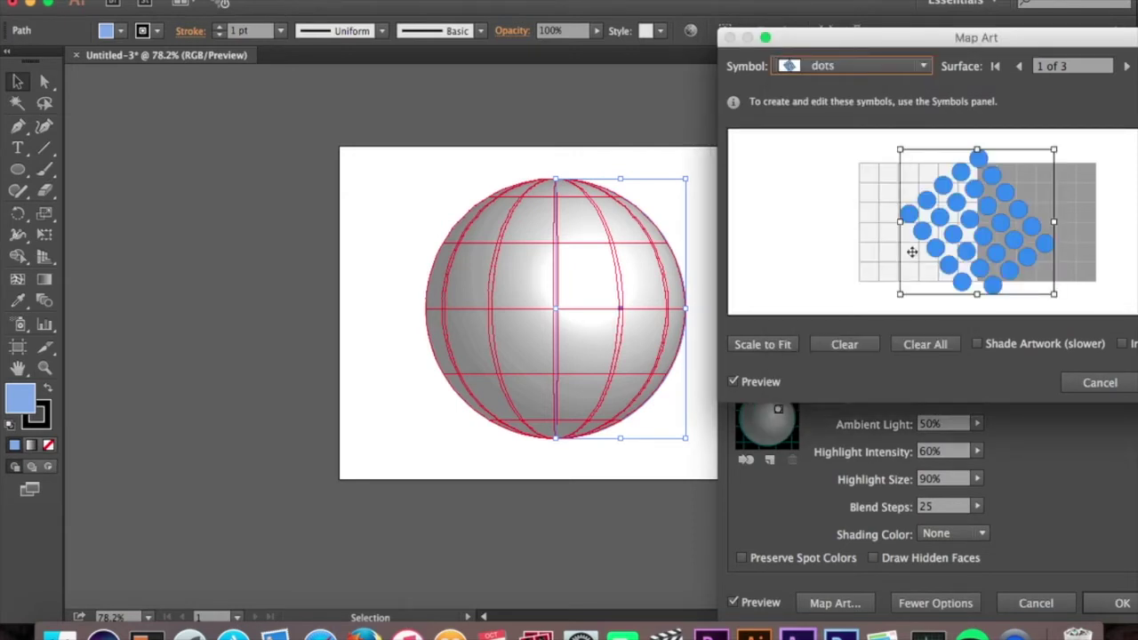
click(1122, 345)
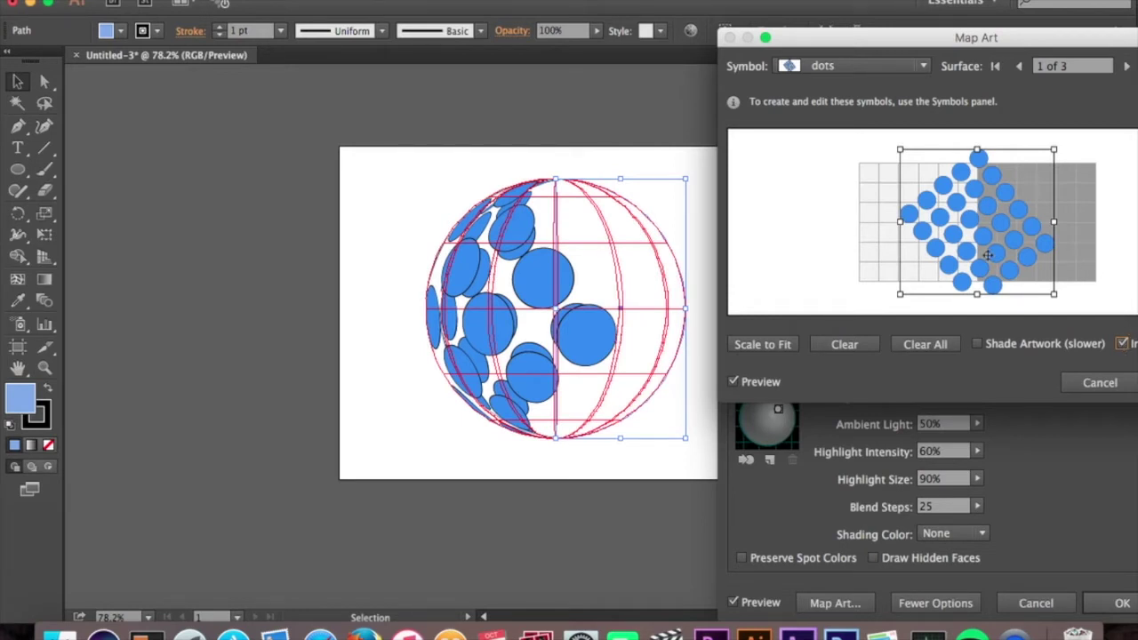
- Move the mapped dots onto the light half of the surface grid and scale them down to about the grid's height
drag(984, 252, 904, 252)
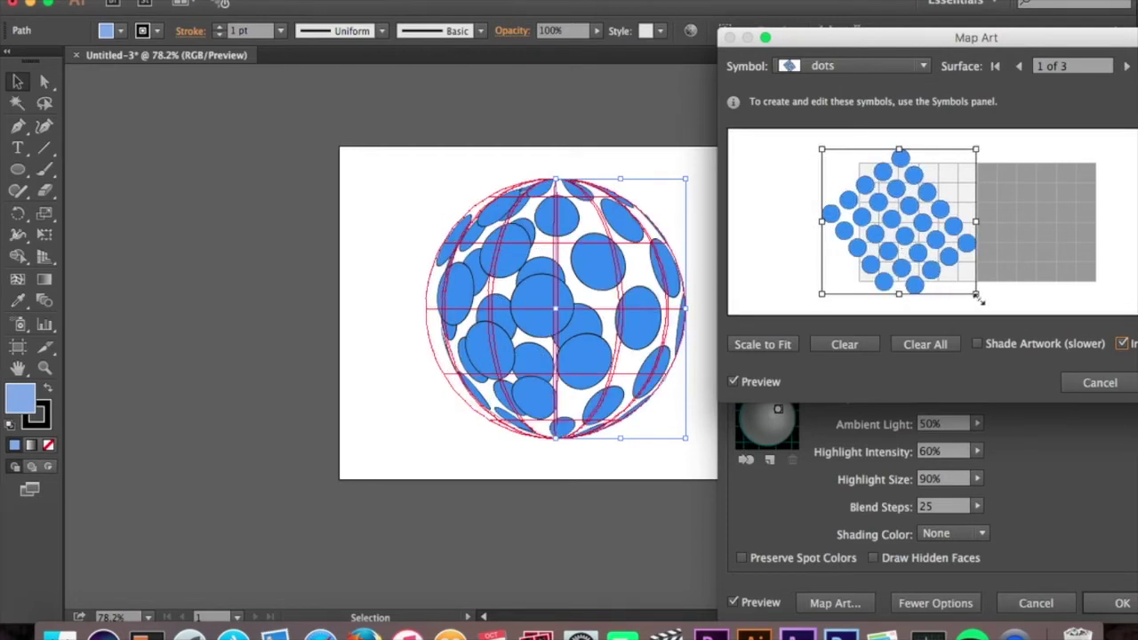
drag(979, 297, 945, 280)
drag(885, 195, 890, 210)
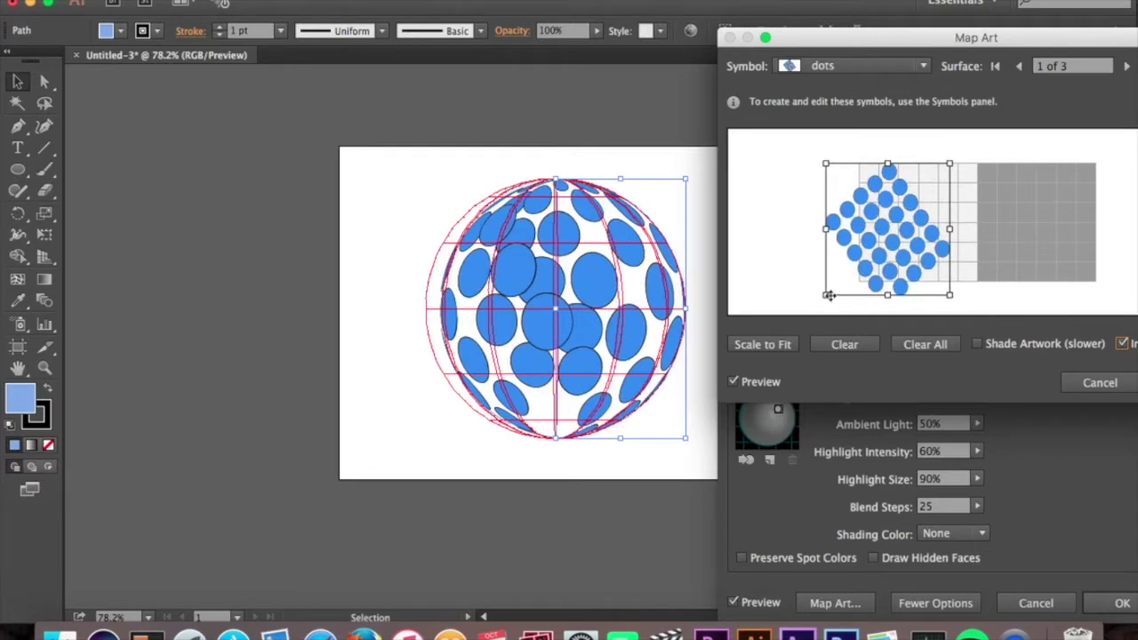
drag(827, 289, 853, 276)
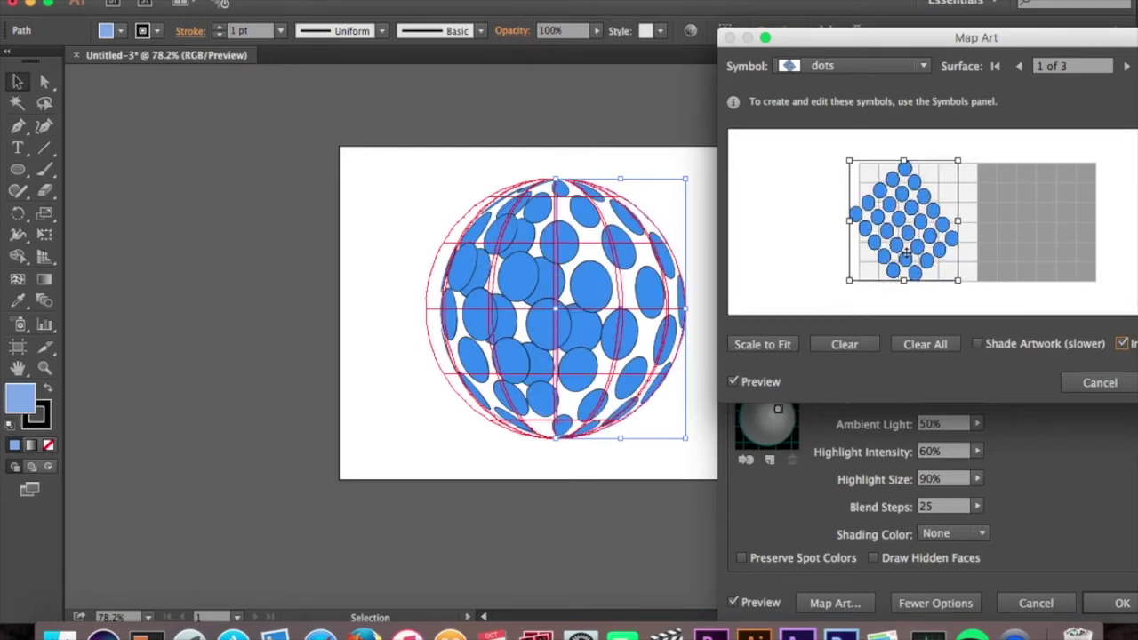
- Shift the mapped dots partly past the left edge of the surface grid and shrink them slightly to fill the sphere's right side
drag(906, 250, 873, 252)
drag(872, 166, 874, 170)
drag(887, 220, 863, 221)
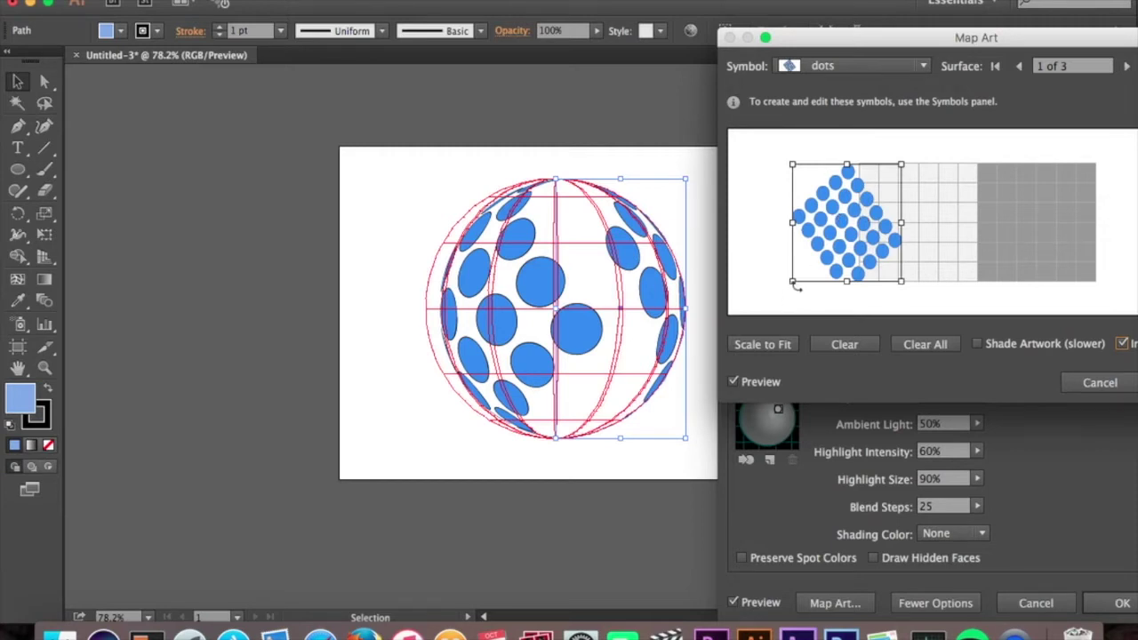
drag(794, 280, 801, 279)
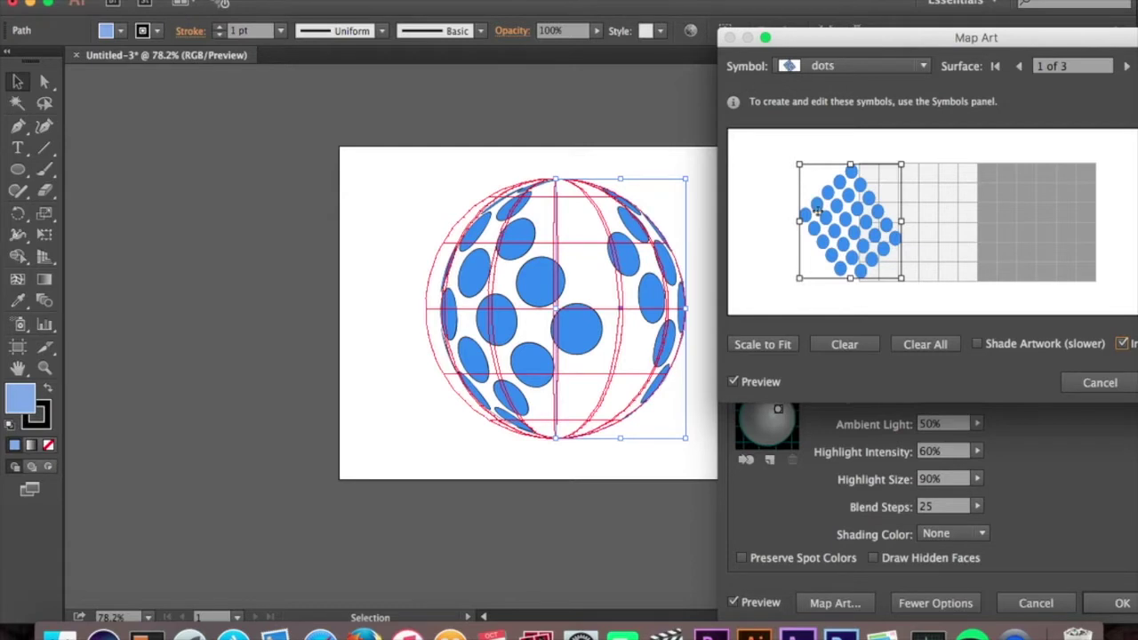
- Apply the art mapping and the 3D Revolve, and deselect the sphere
drag(881, 44, 762, 57)
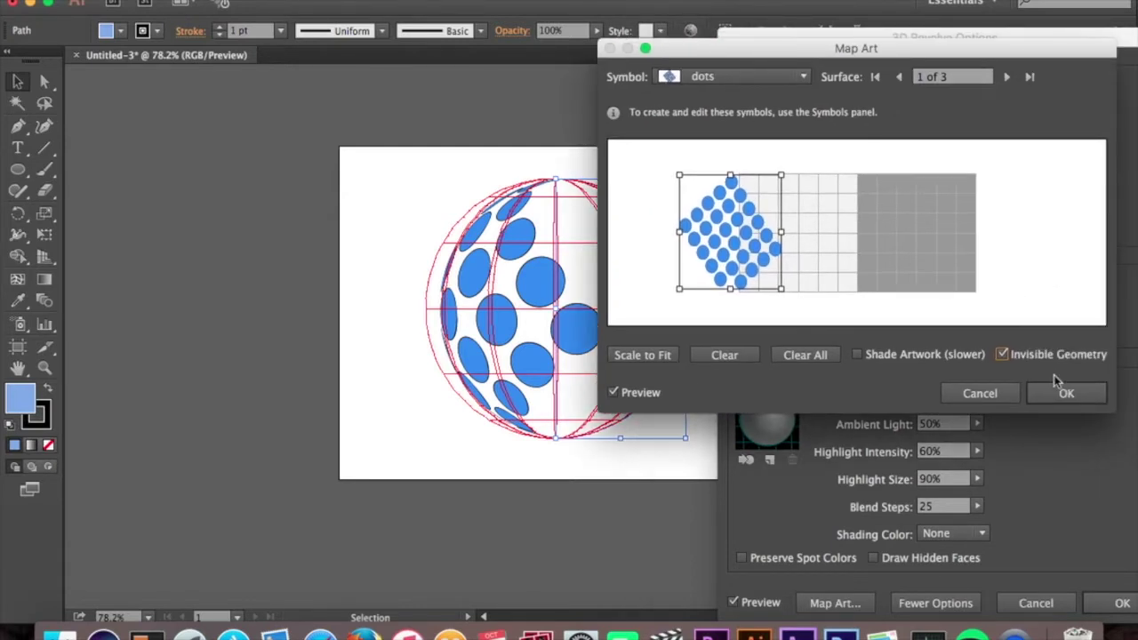
click(1067, 393)
click(1122, 604)
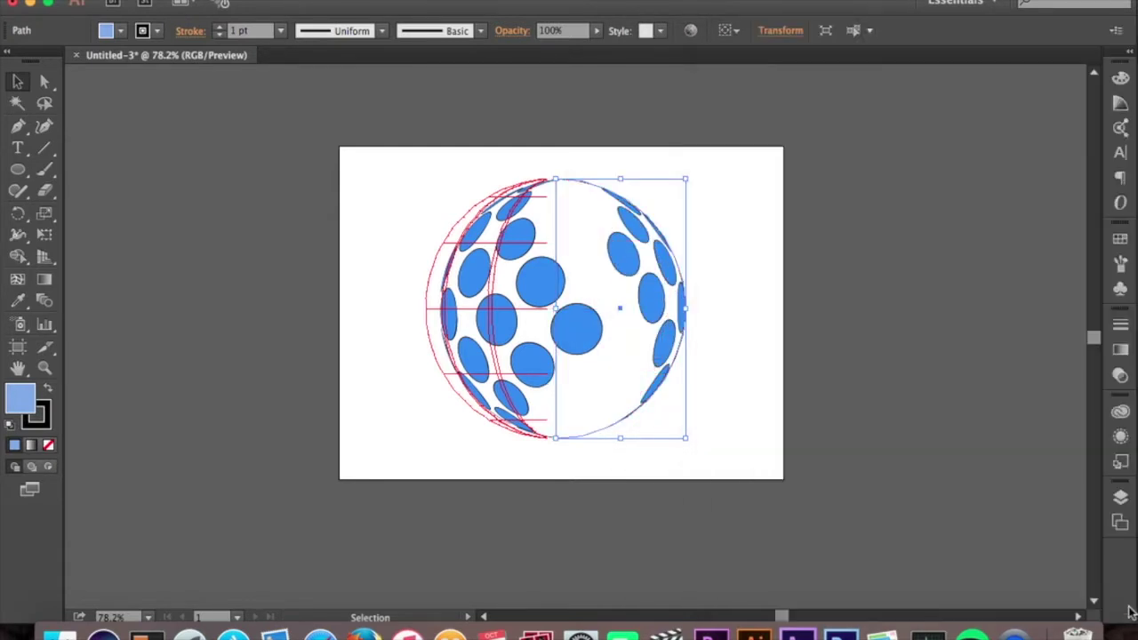
click(819, 442)
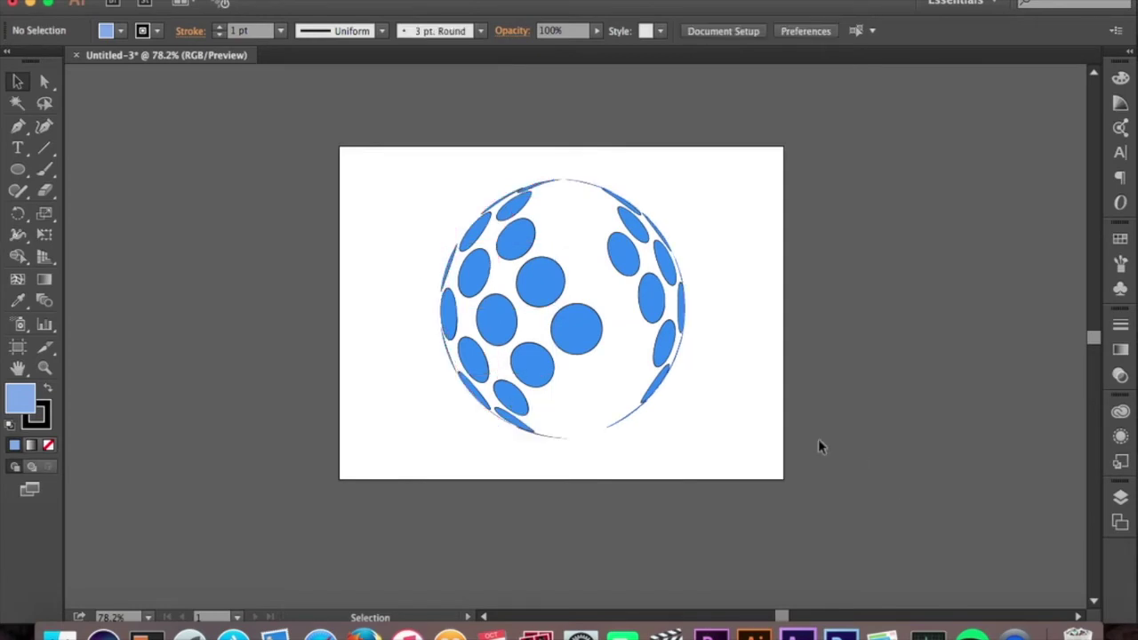